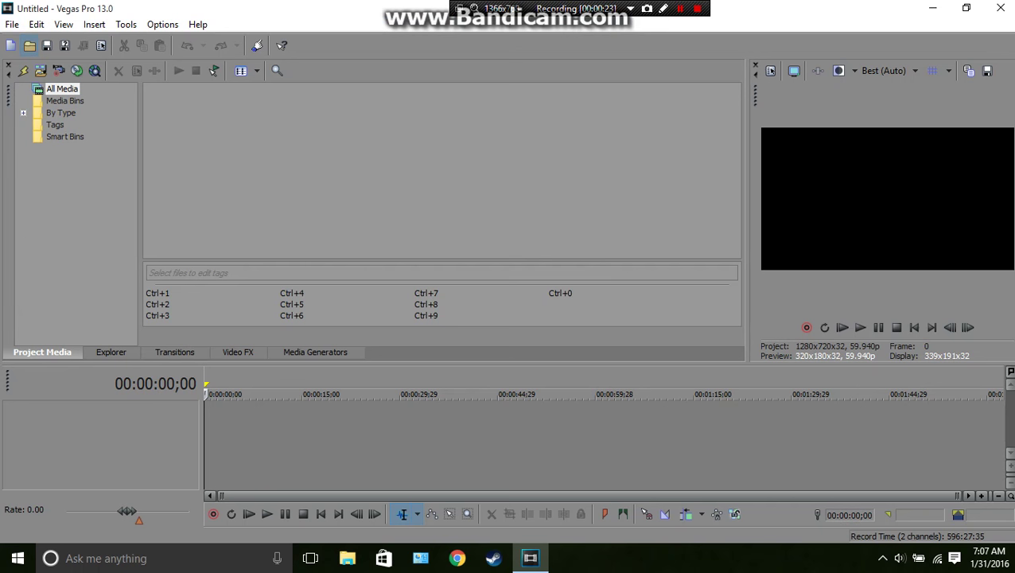
- Open Klasky Csupo Effects 2.mp4 from the Downloads folder onto the timeline
left_click(29, 46)
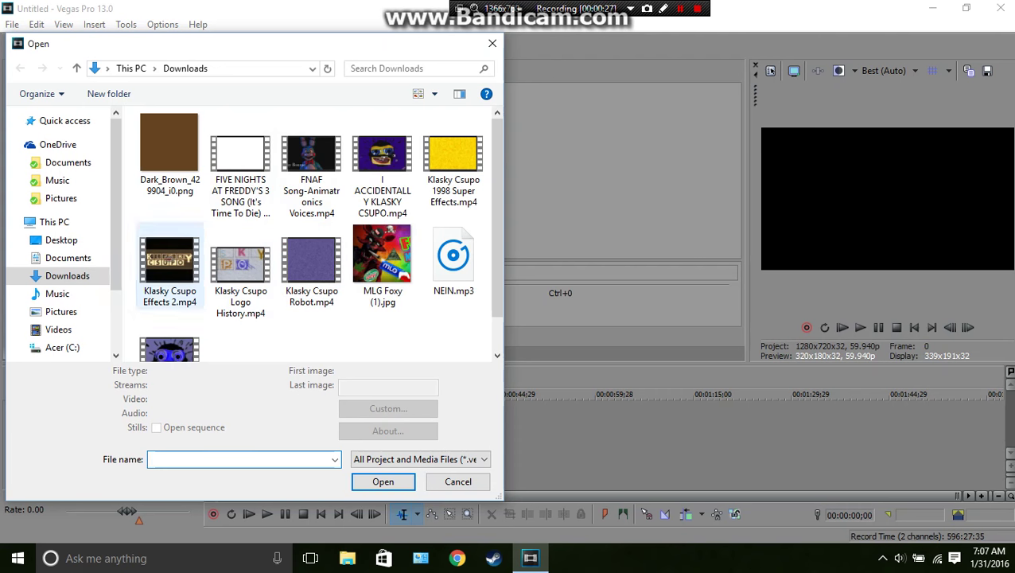
double_click(170, 263)
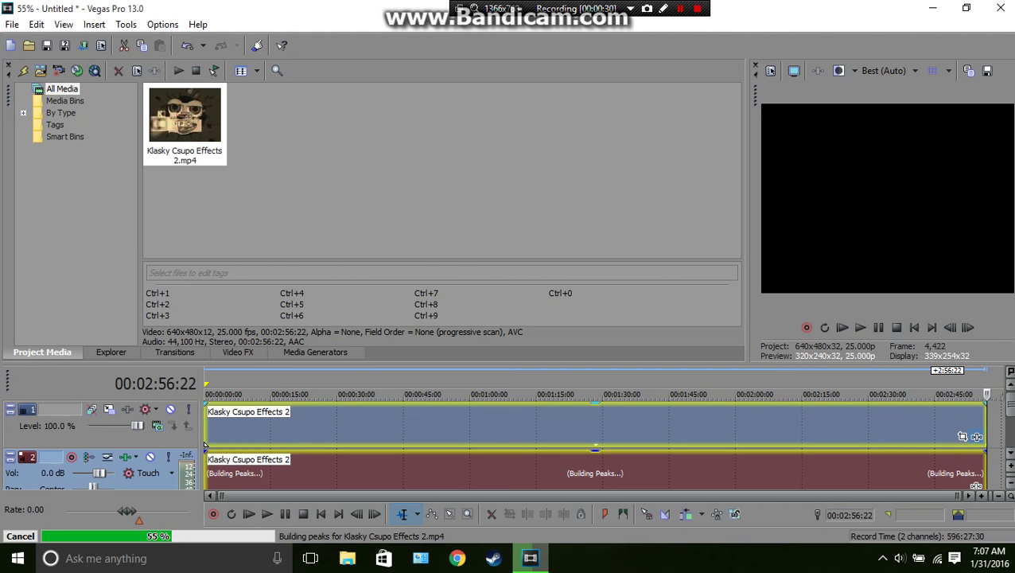
- Apply the X is Malfunctioning filter package to the video event and review its Chroma Keyer and HSL Adjust effects
left_click(977, 437)
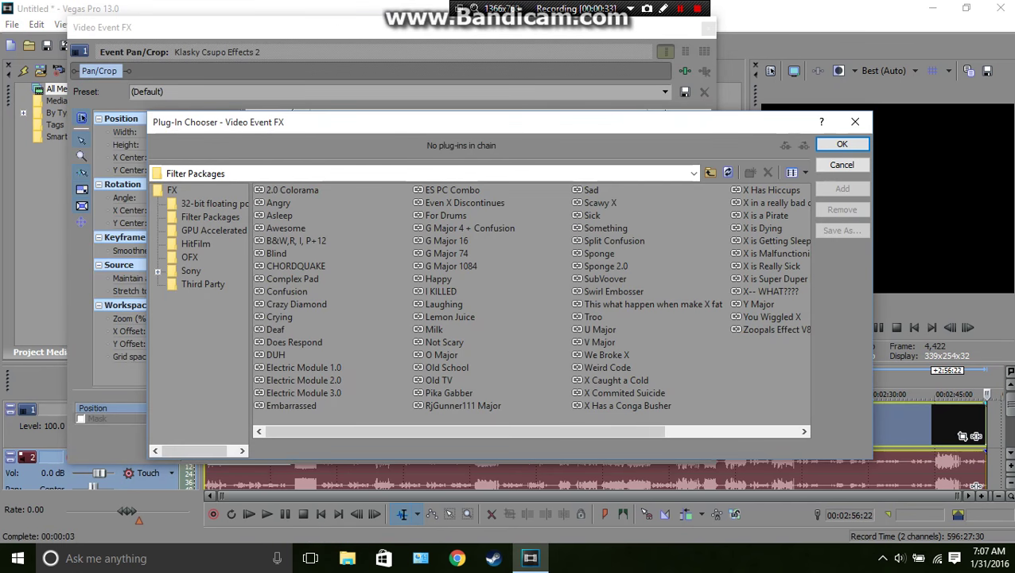
double_click(775, 254)
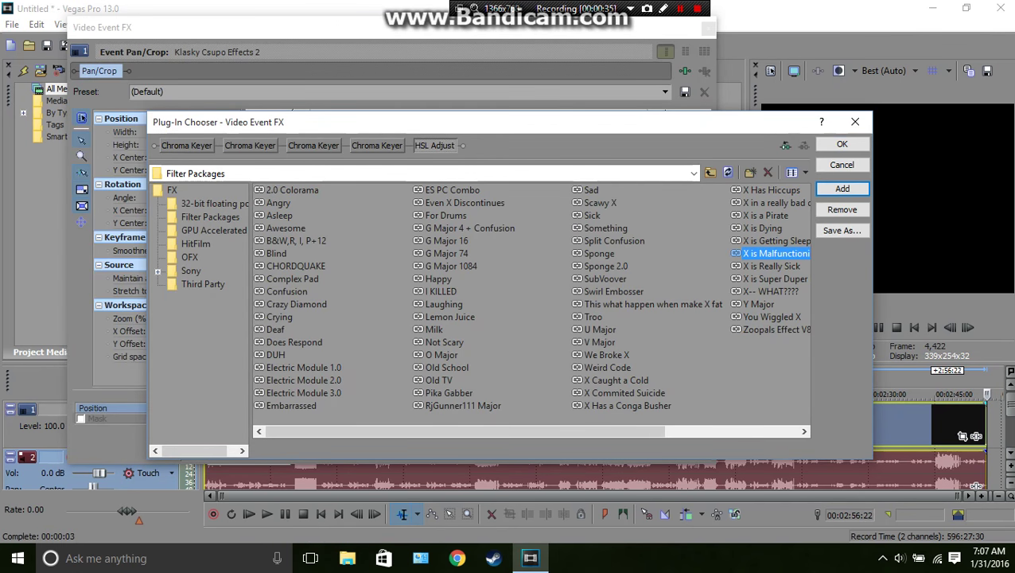
left_click(842, 144)
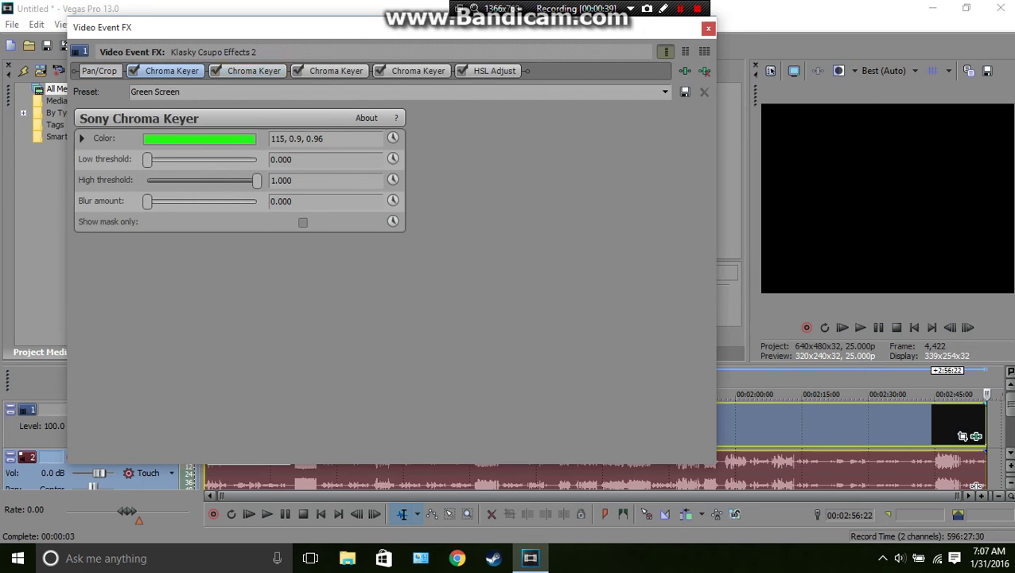
left_click(253, 71)
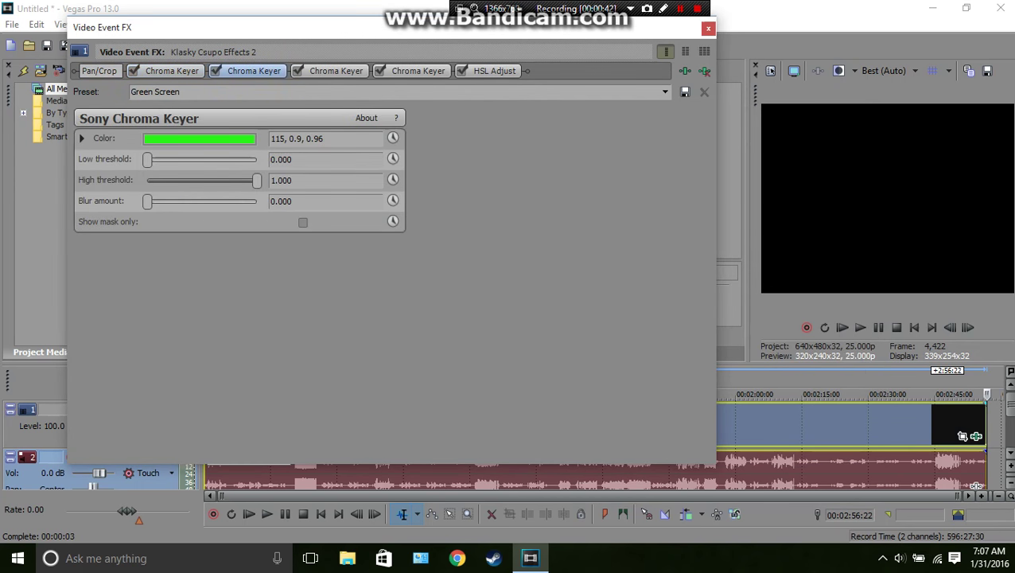
left_click(336, 71)
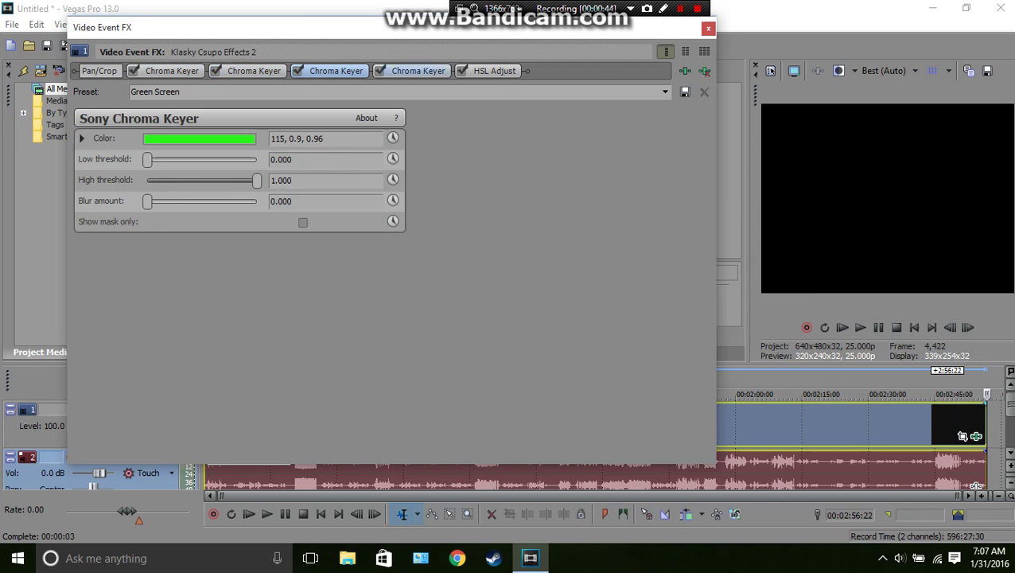
left_click(494, 71)
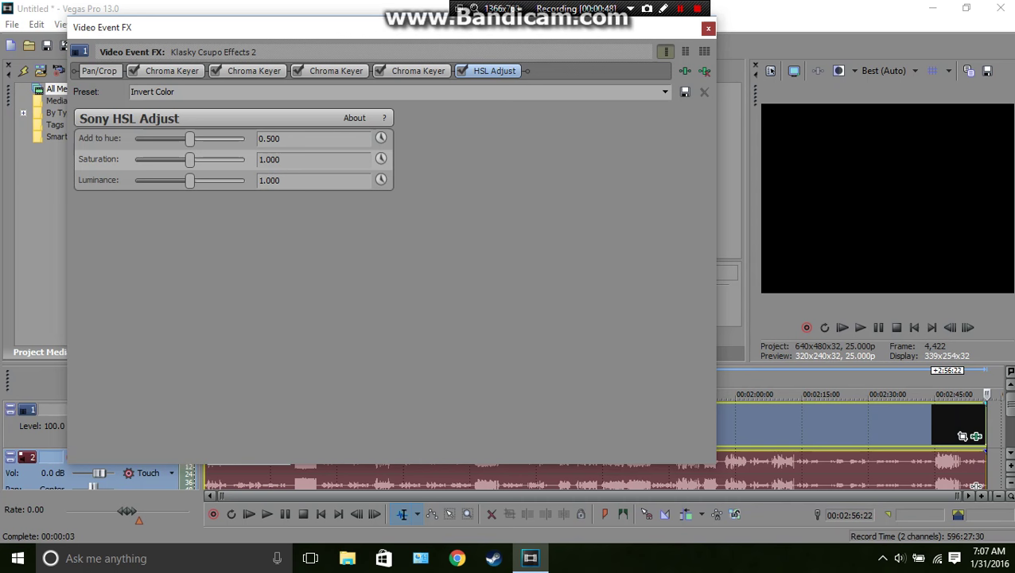
left_click(708, 28)
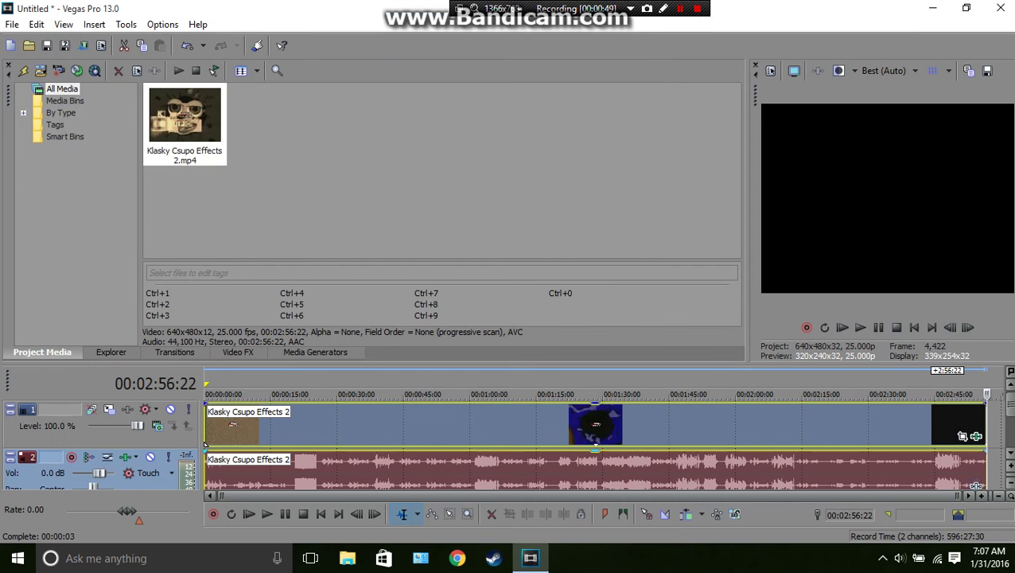
- Add two ExpressFX Delay effects to the clip's audio event and set the second one to the Pika Gabber preset
left_click(976, 486)
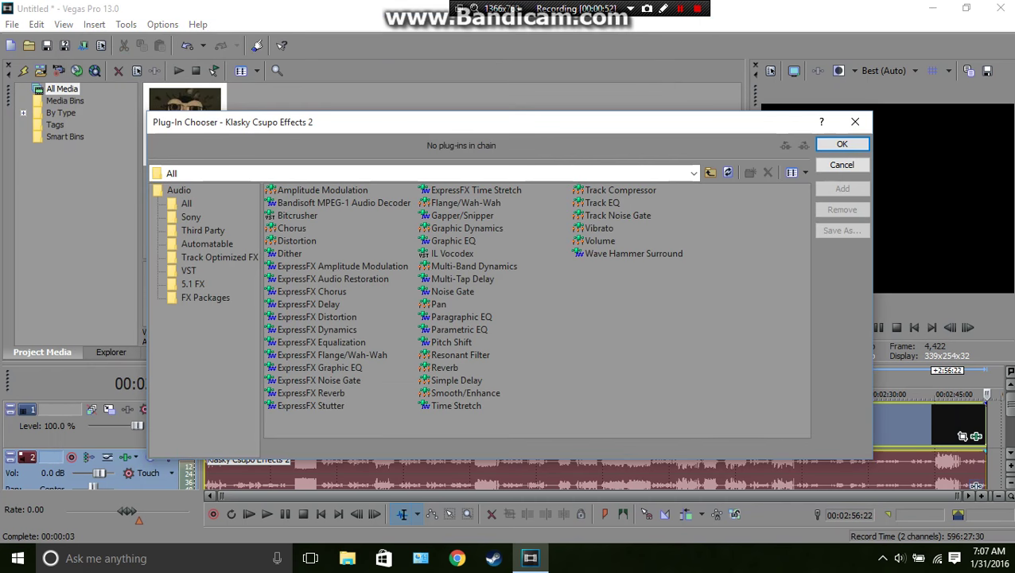
double_click(309, 303)
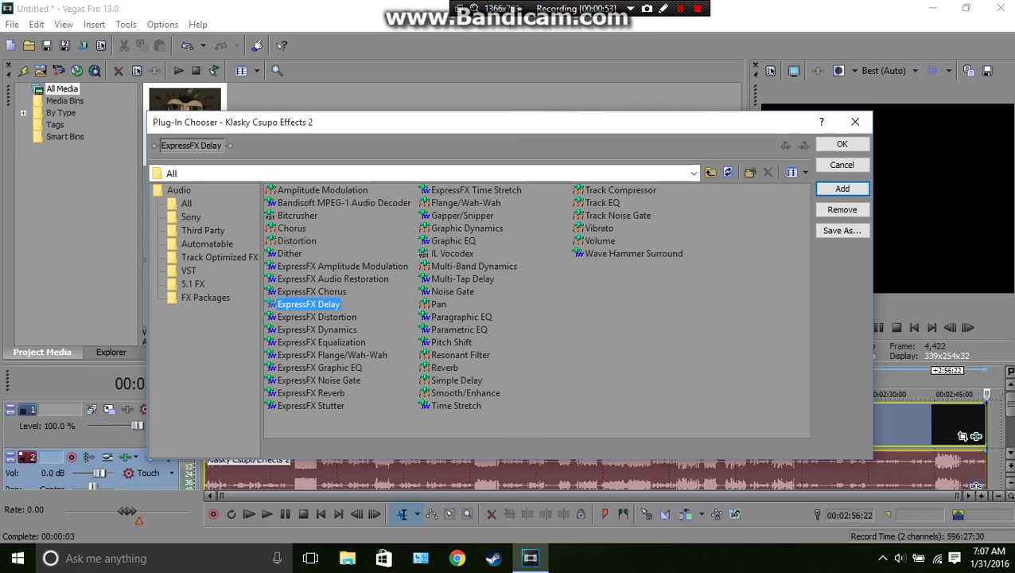
double_click(309, 304)
left_click(842, 144)
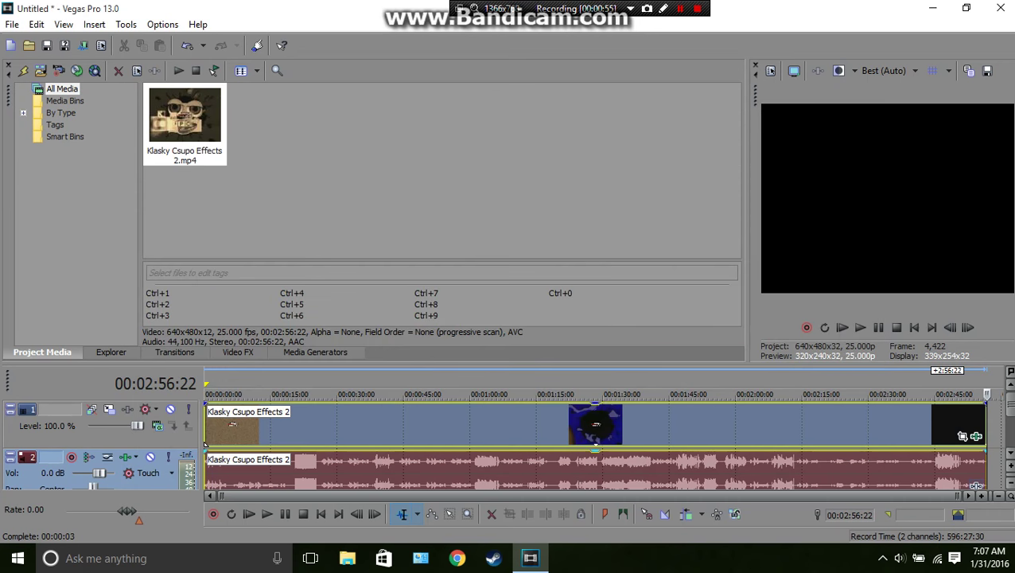
left_click(568, 75)
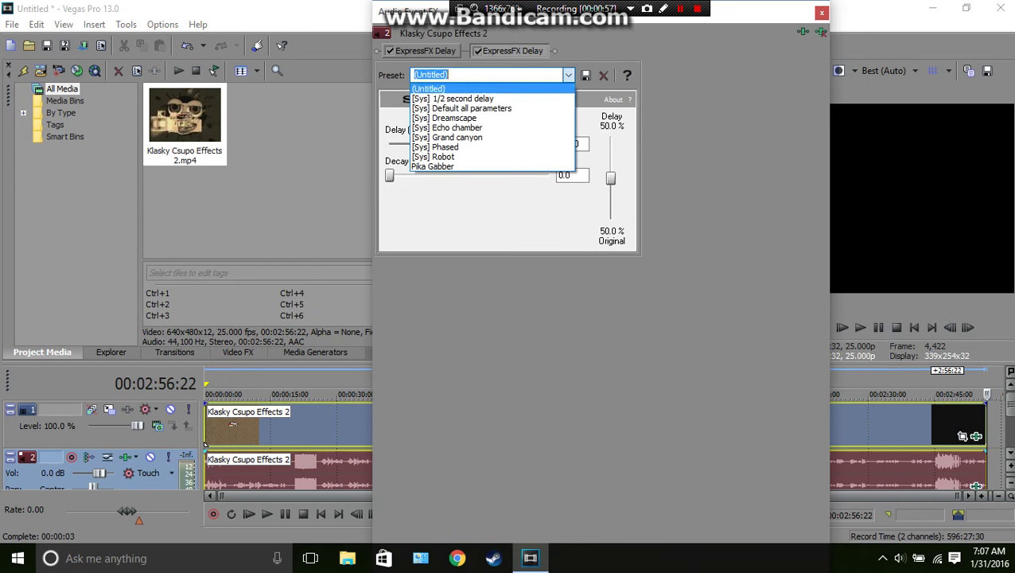
left_click(434, 166)
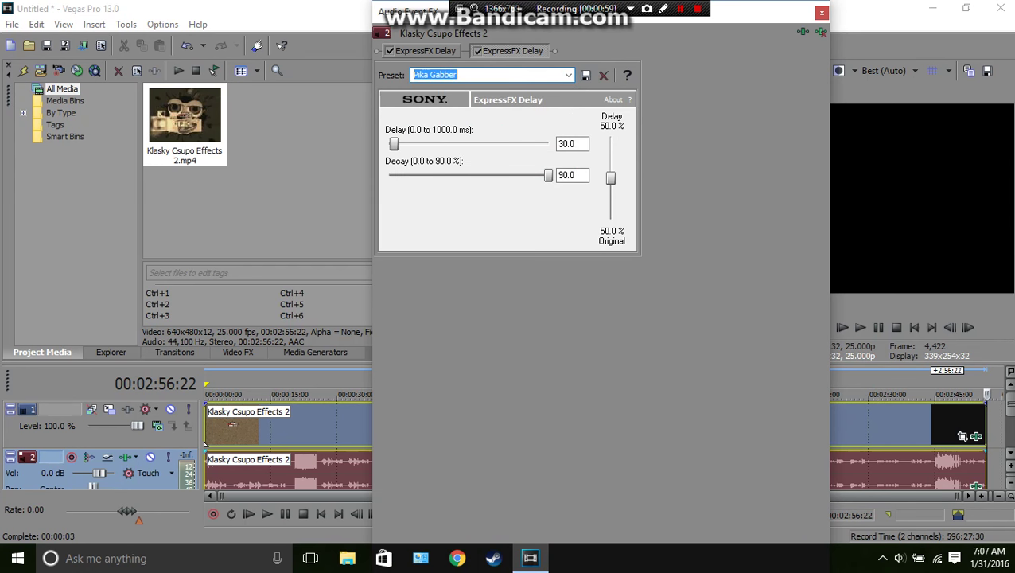
- Set the first ExpressFX Delay in the audio chain to the [Sys] Robot preset
key("Home")
key("alt+Down")
key("Down")
key("Down")
key("Down")
key("Down")
key("Down")
key("Down")
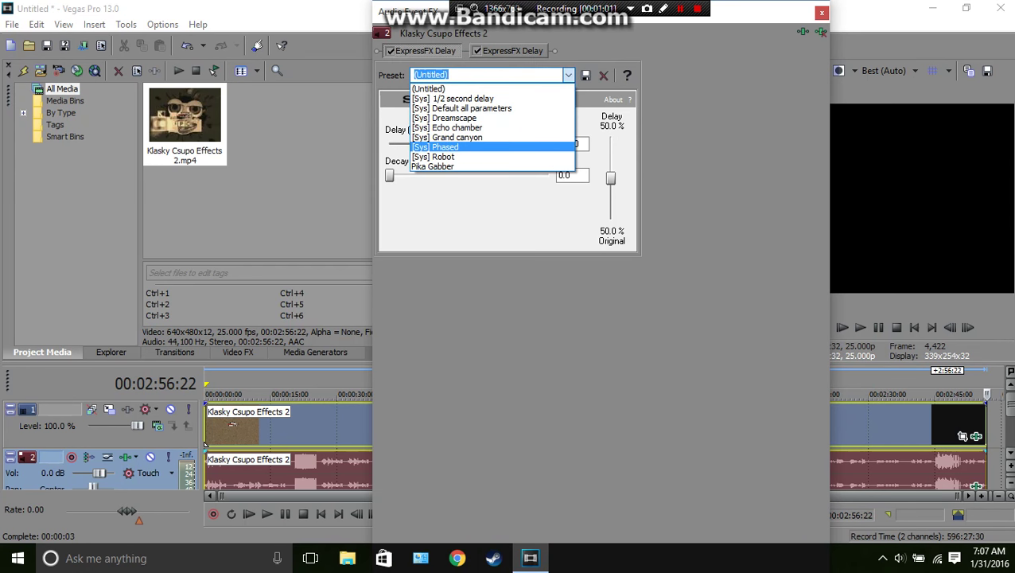
key("Down")
key("Down")
key("Up")
key("Return")
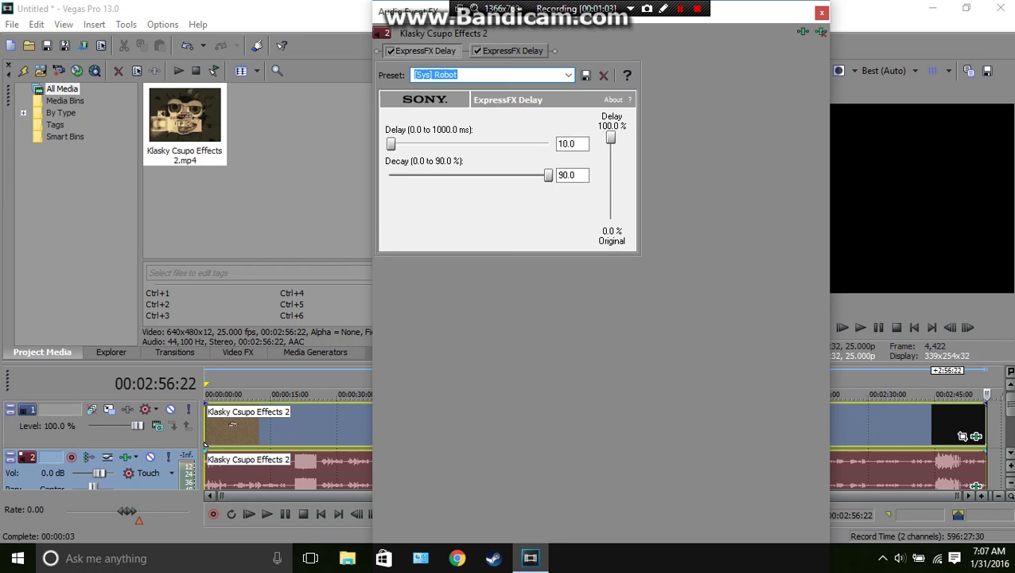
- Play the opening seconds to hear the delays, check the second delay's settings and close the audio effects
left_click(841, 327)
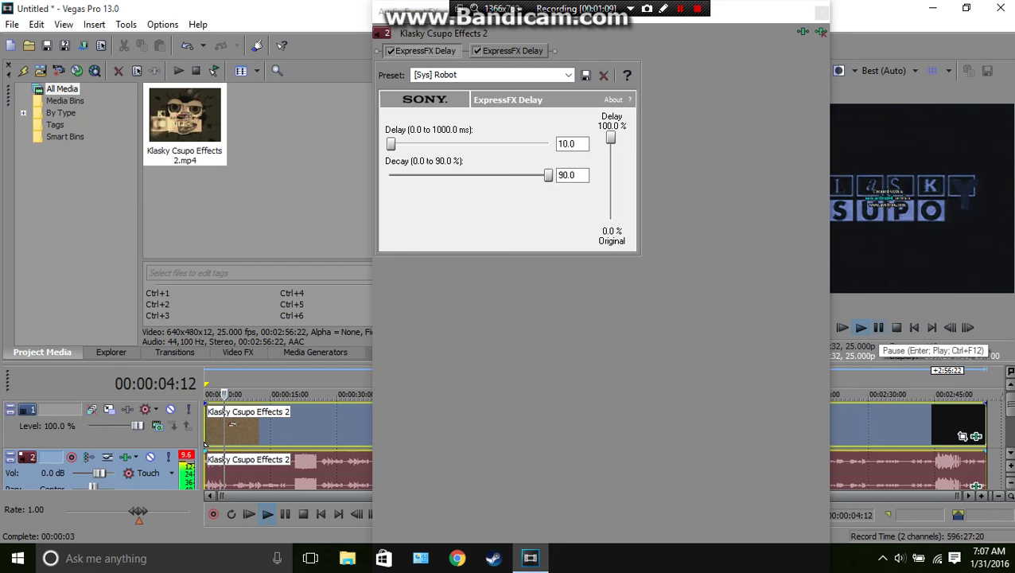
key("Return")
left_click(513, 51)
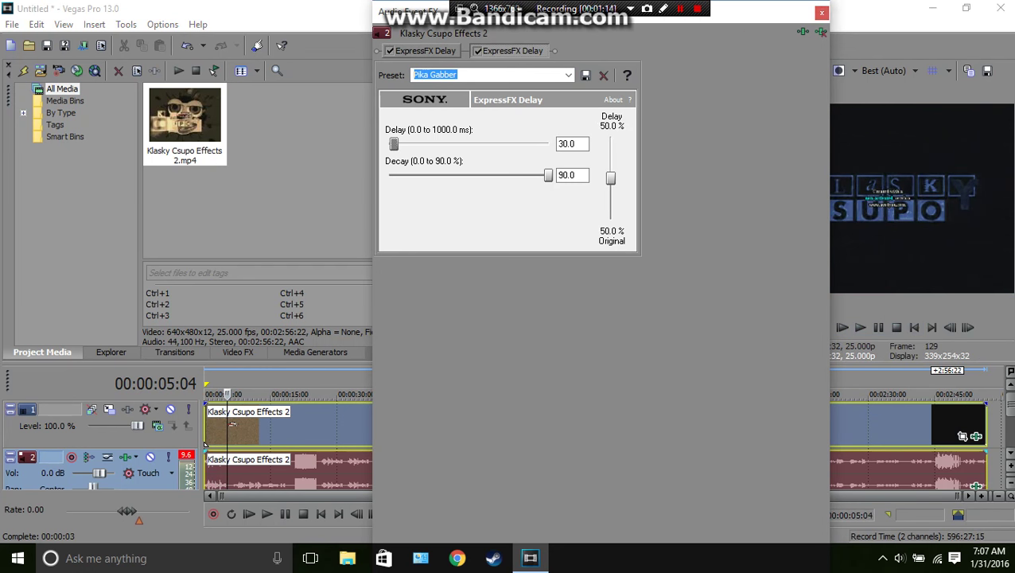
left_click(821, 12)
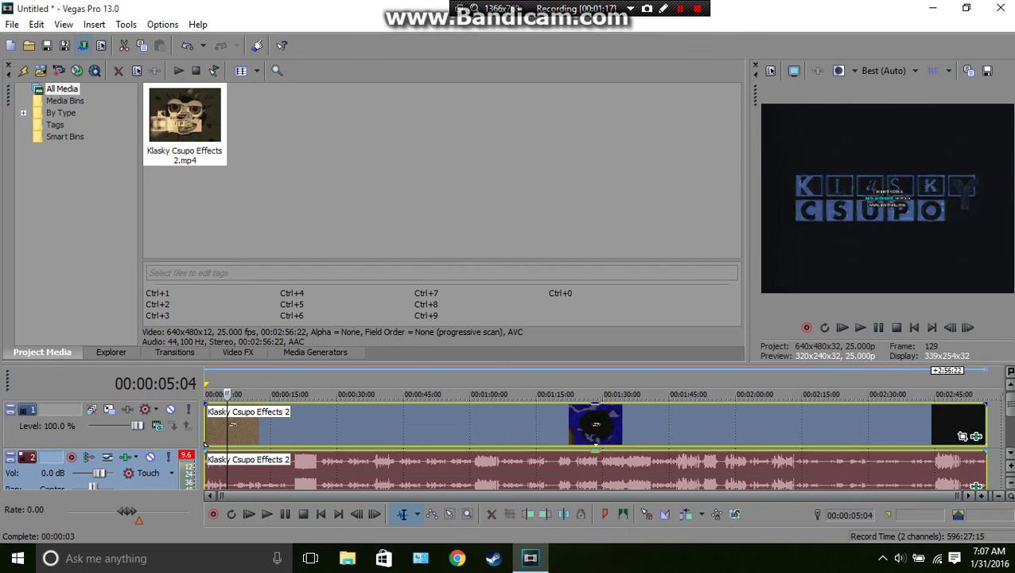
- Render the project's audio as an MP3 named Untitled in the Downloads folder
left_click(82, 45)
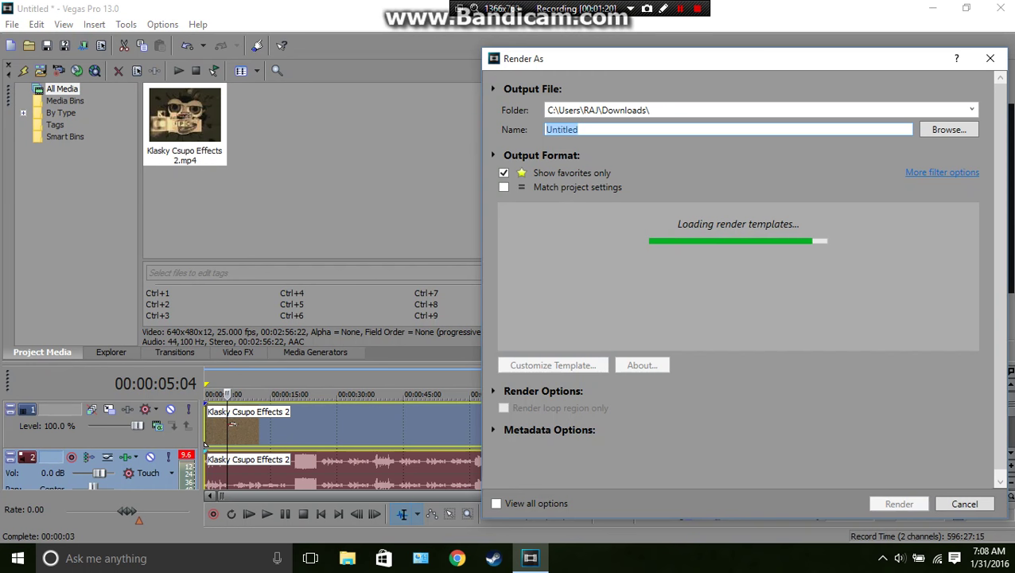
key("Return")
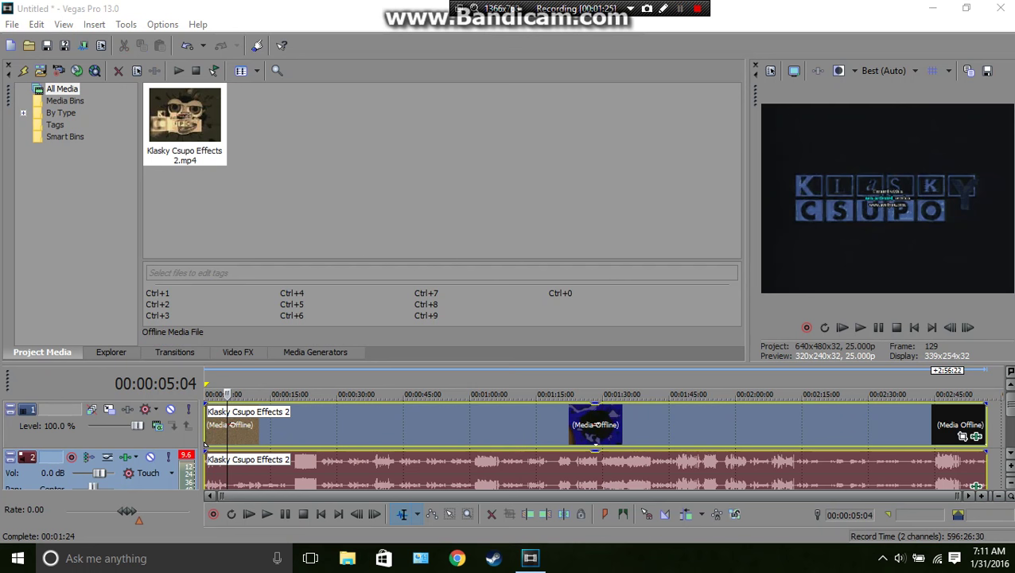
- Delete the original audio track and import the rendered Untitled.mp3 in its place
right_click(995, 471)
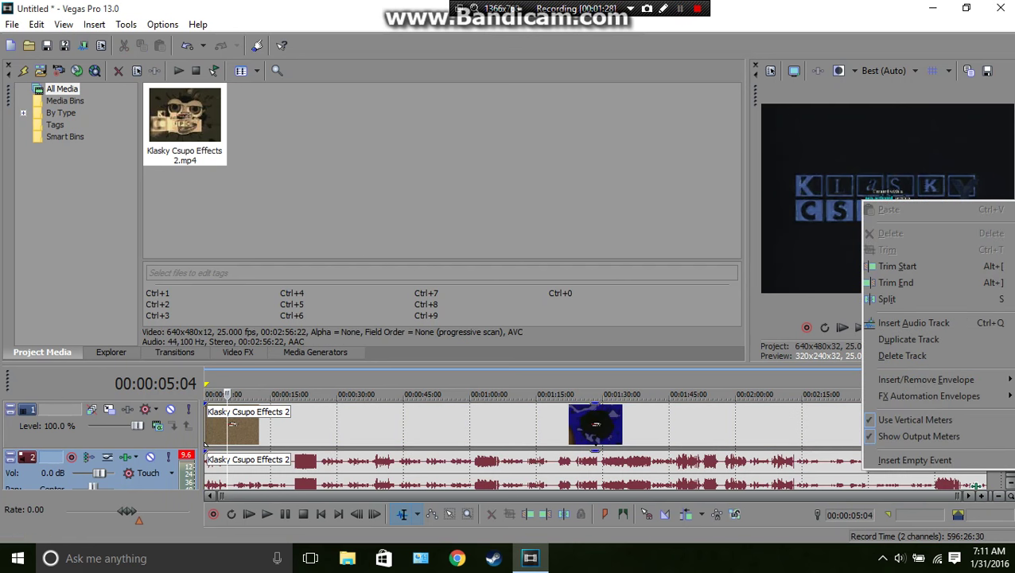
left_click(904, 356)
key("Delete")
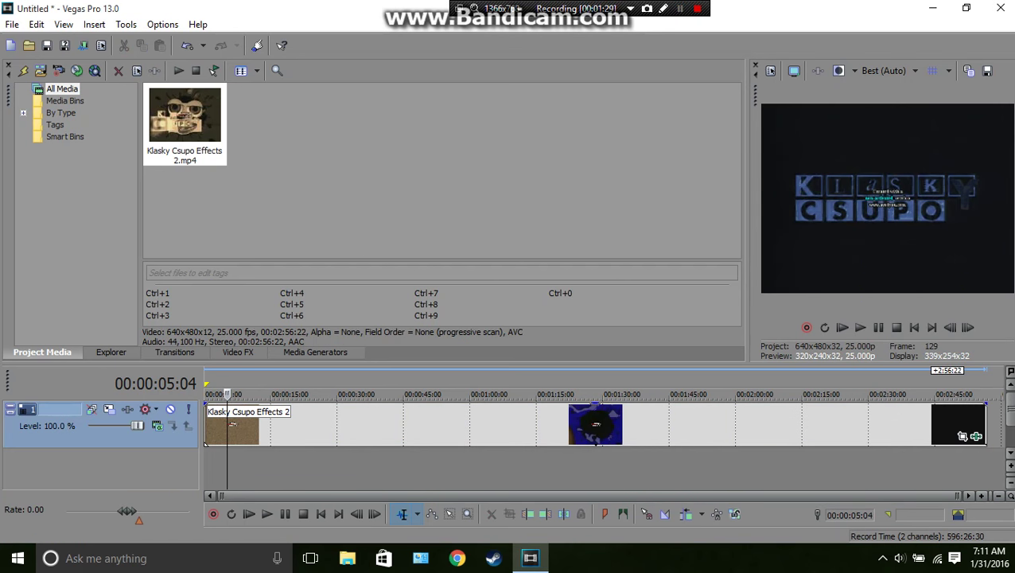
key("ctrl+o")
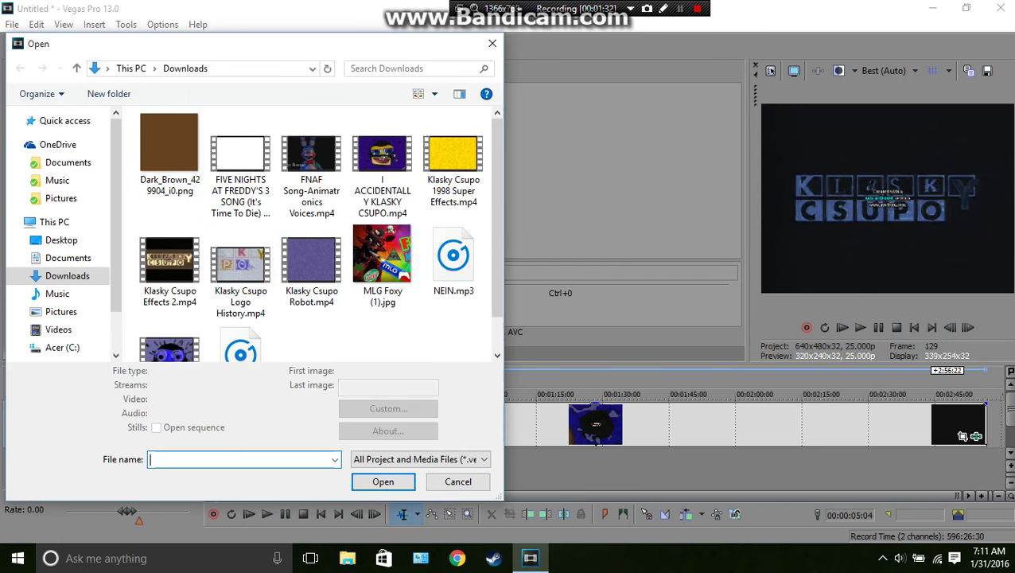
key("Return")
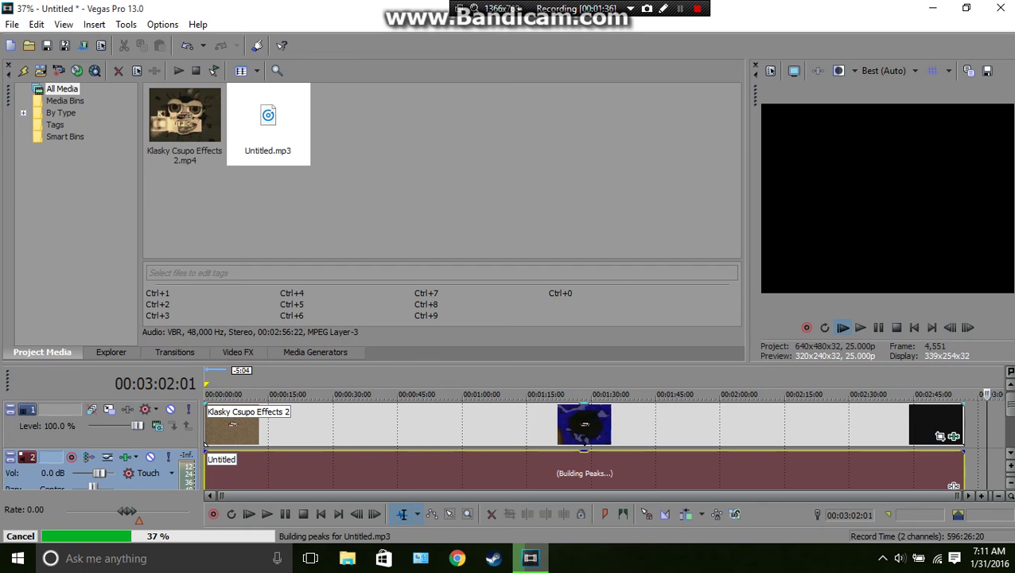
- Start playback and set the Untitled audio event's pitch change to -24 in its properties
key("space")
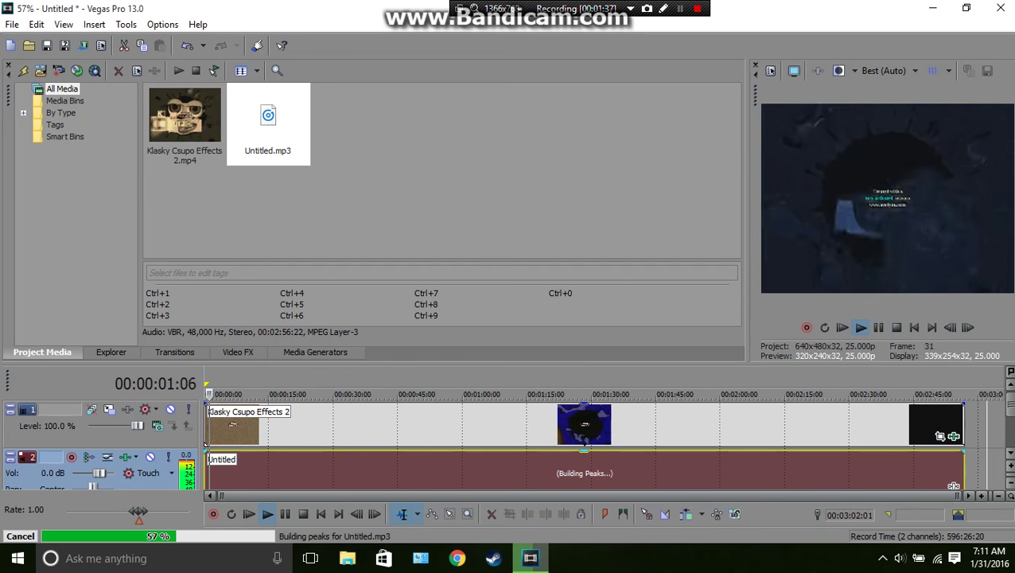
right_click(953, 484)
left_click(780, 532)
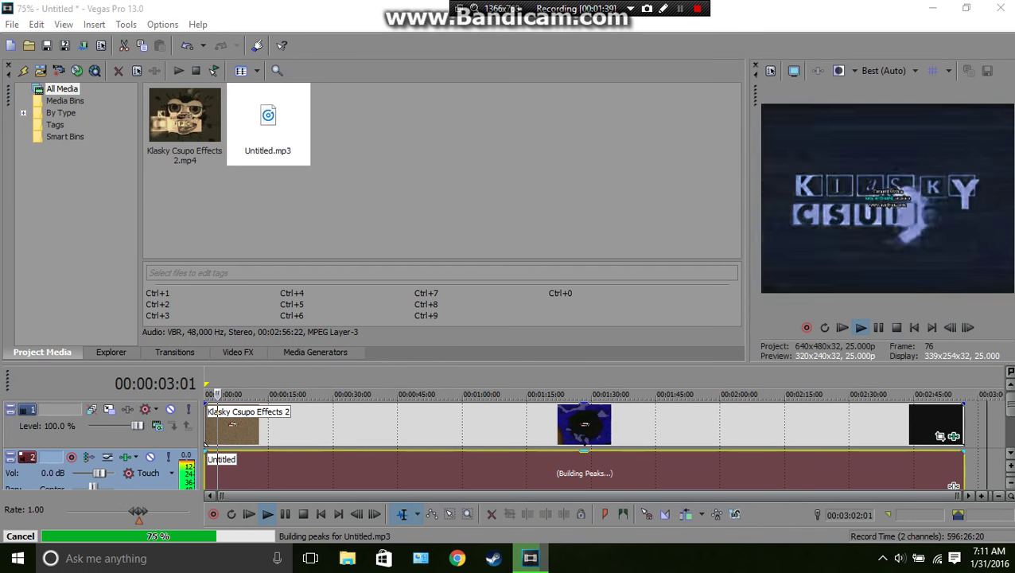
left_click(555, 236)
left_click(525, 269)
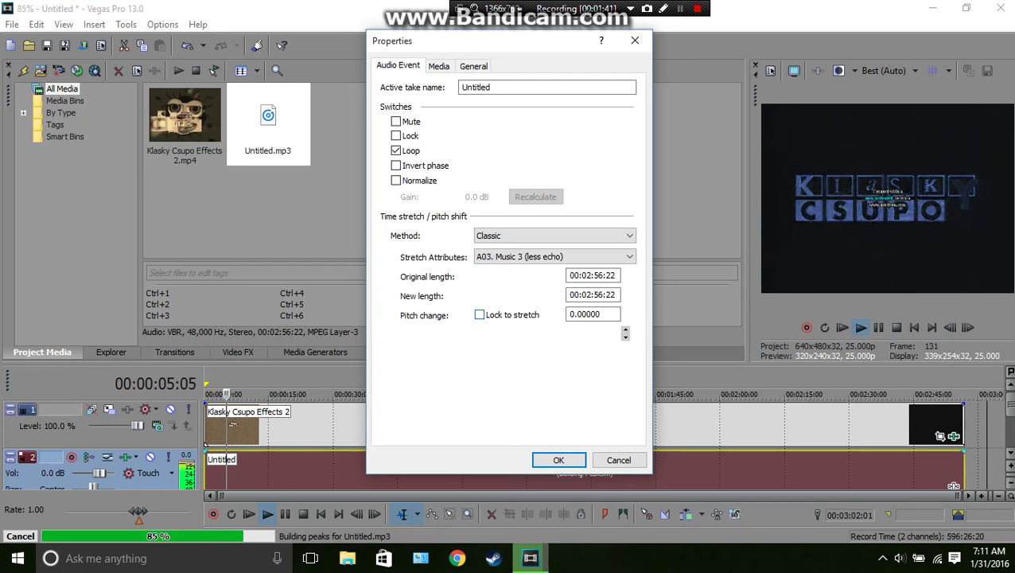
left_click(576, 314)
key("BackSpace")
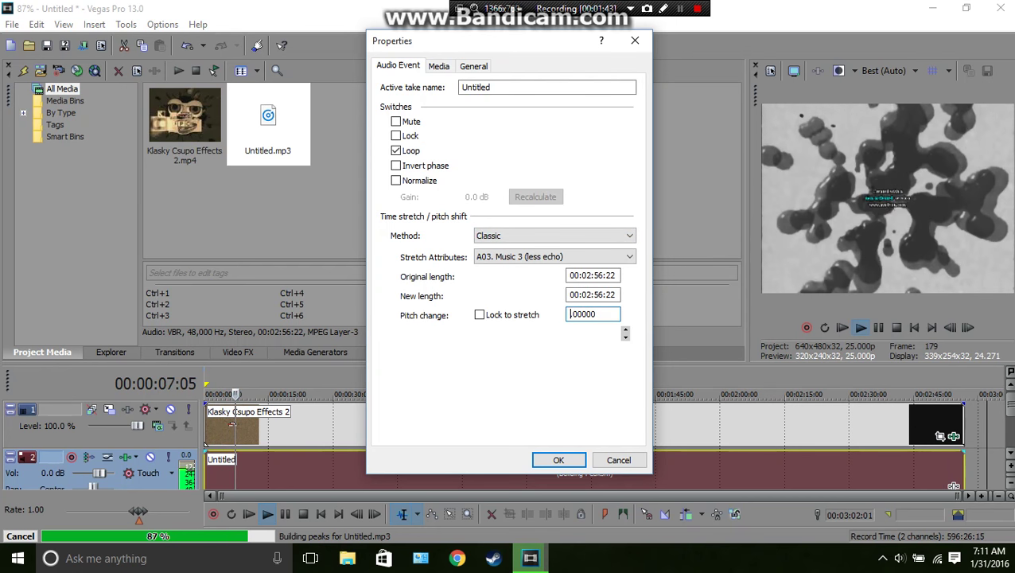
type("-24.")
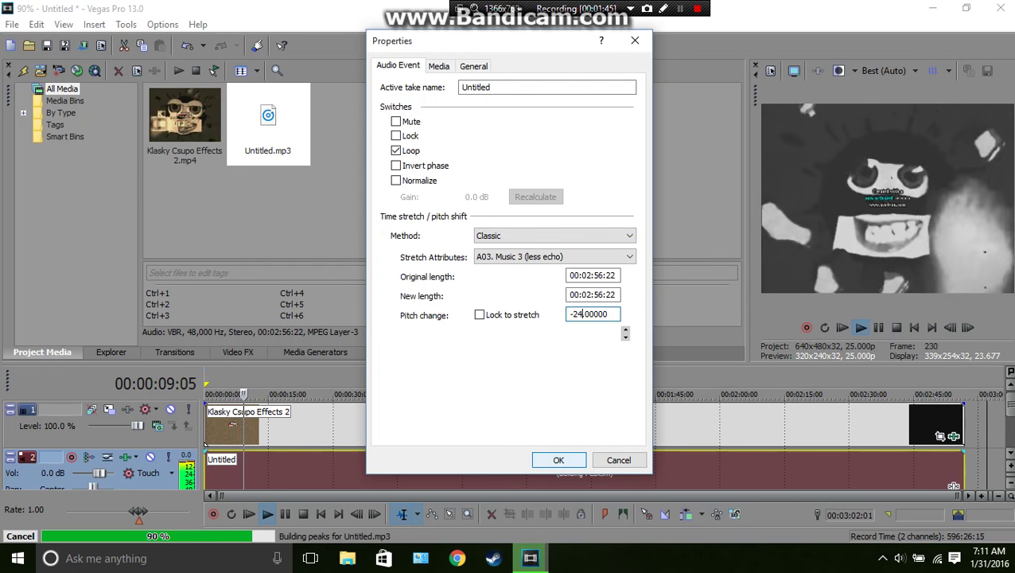
key("Return")
- Apply the Angry FX package to the Untitled audio event and play the project from the start
left_click(954, 486)
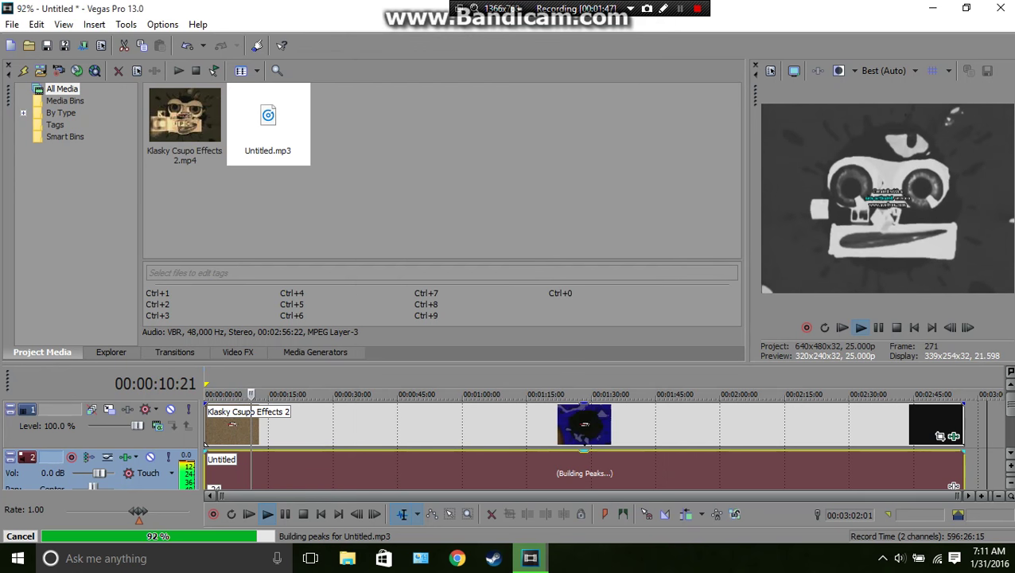
double_click(289, 203)
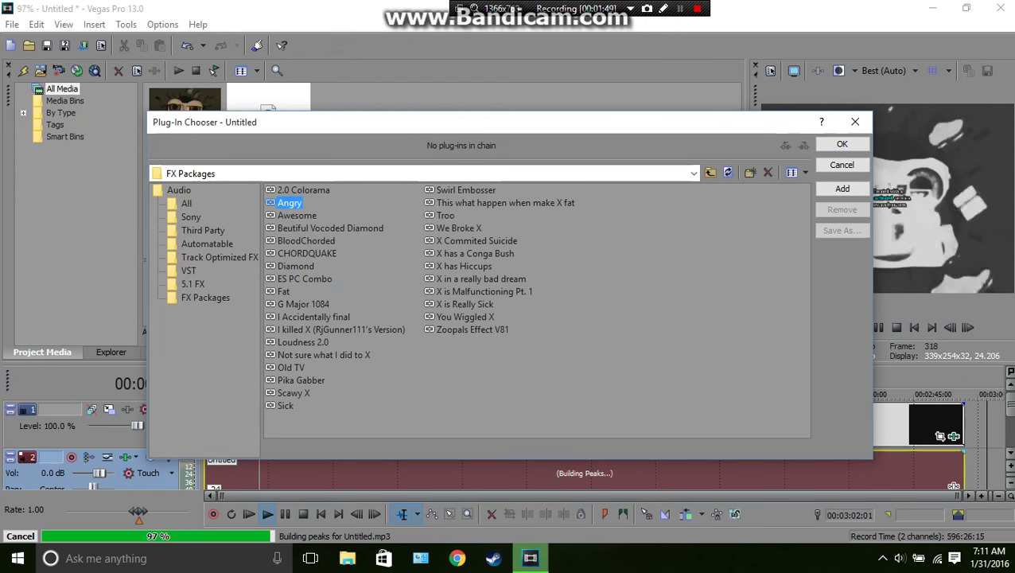
left_click(843, 144)
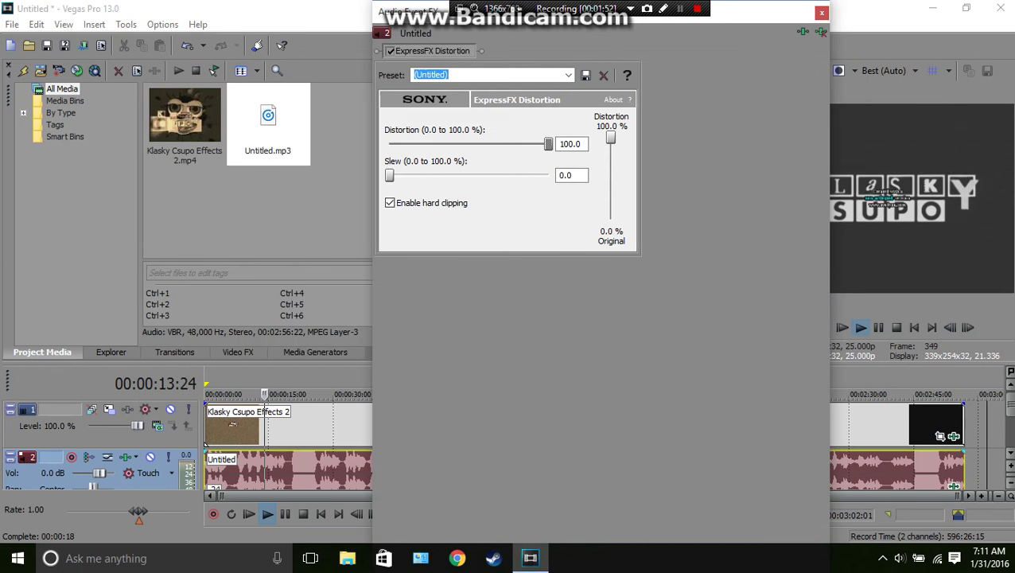
left_click(821, 13)
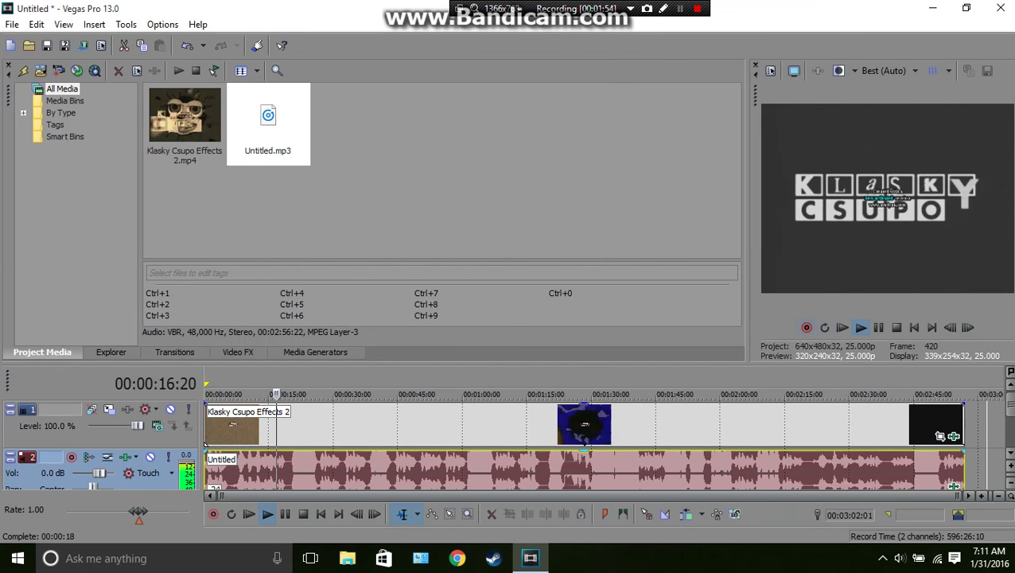
left_click(842, 328)
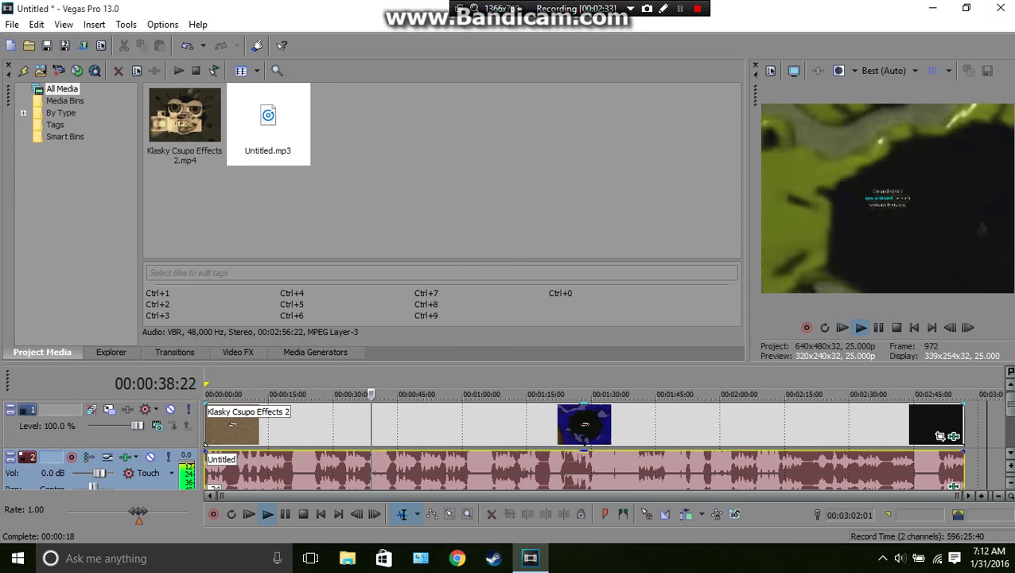
- Pause playback and insert a new video track above the Klasky Csupo Effects 2 track
left_click(878, 326)
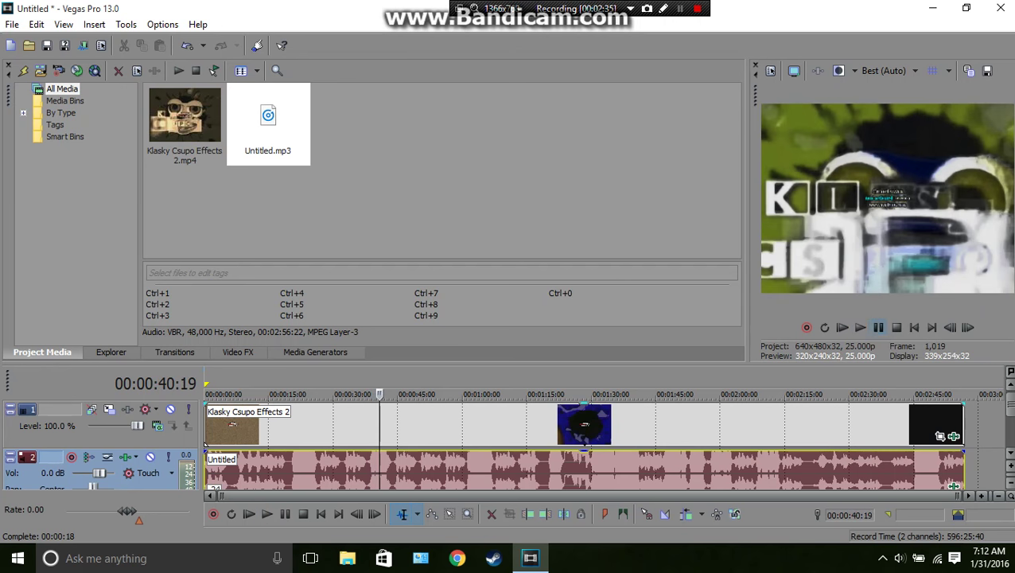
key("Delete")
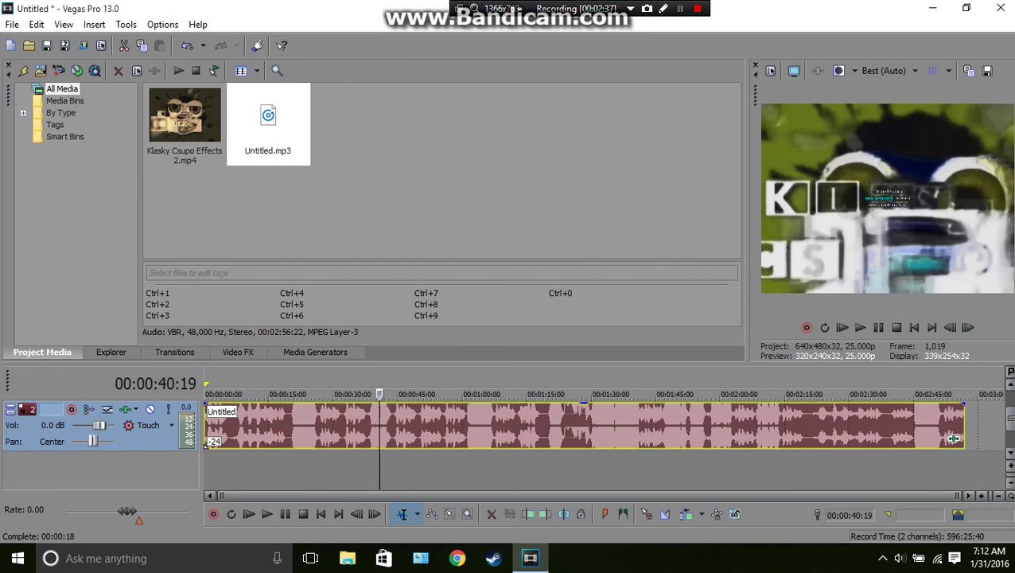
right_click(954, 438)
left_click(915, 437)
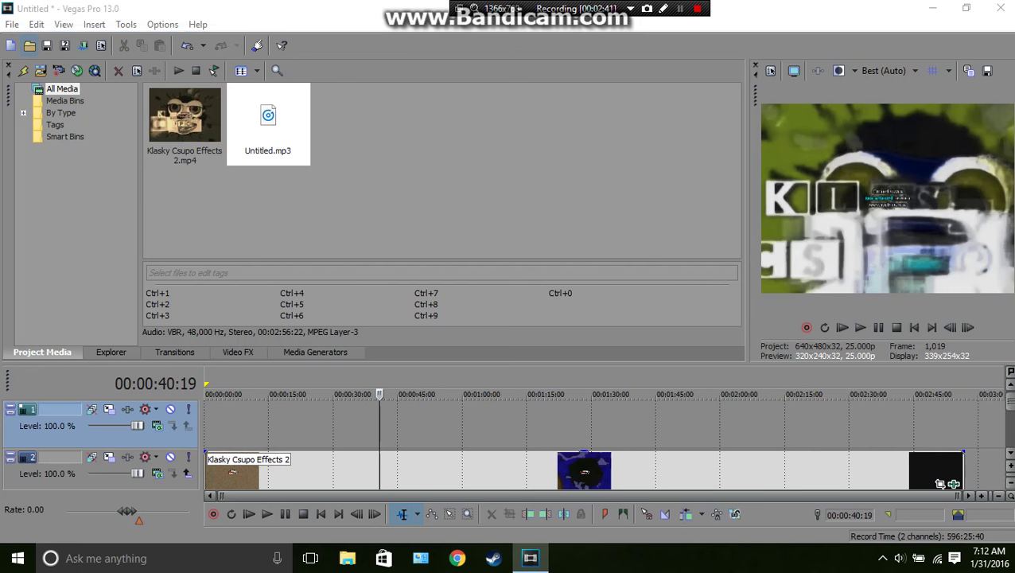
- Import MLG Foxy (1).jpg onto the new video track and extend its event back to the project's start
left_click(29, 46)
double_click(382, 255)
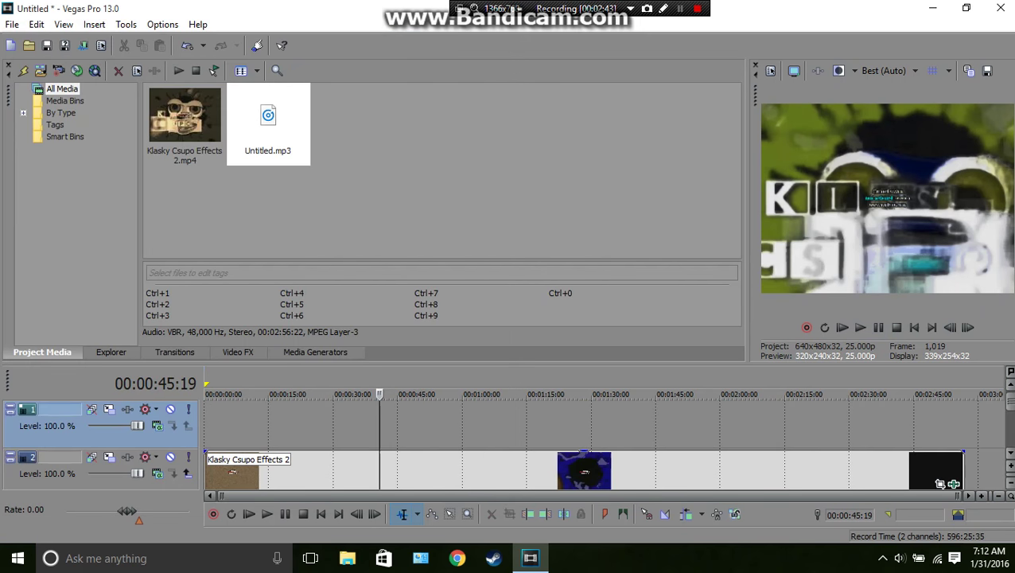
left_click_drag(380, 434, 205, 443)
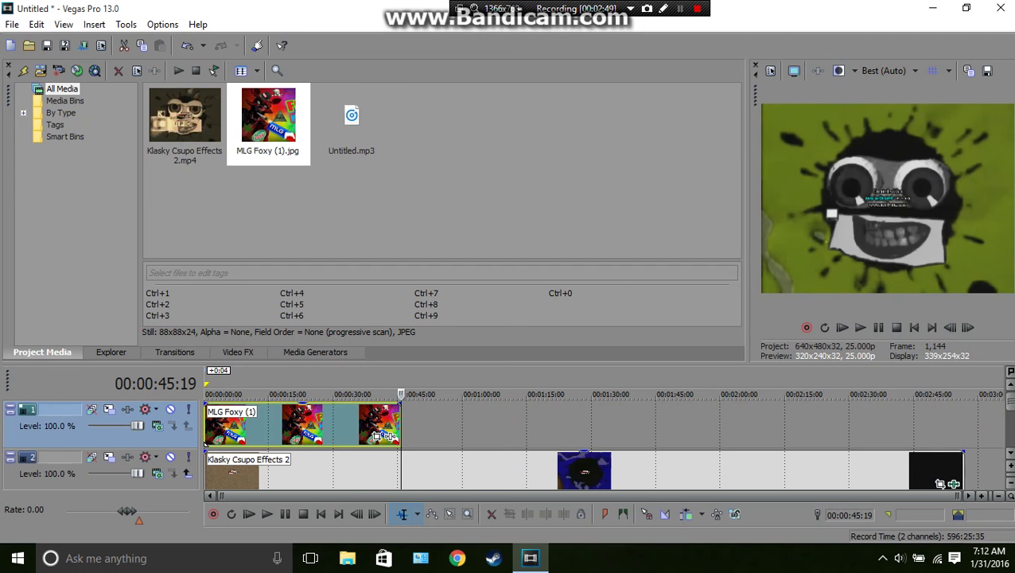
- Extend the MLG Foxy event past the end of the Klasky video, split it at 00:02:56:22 and delete the excess
left_click_drag(400, 434, 965, 434)
left_click(962, 469)
scroll(961, 469, "up", 10)
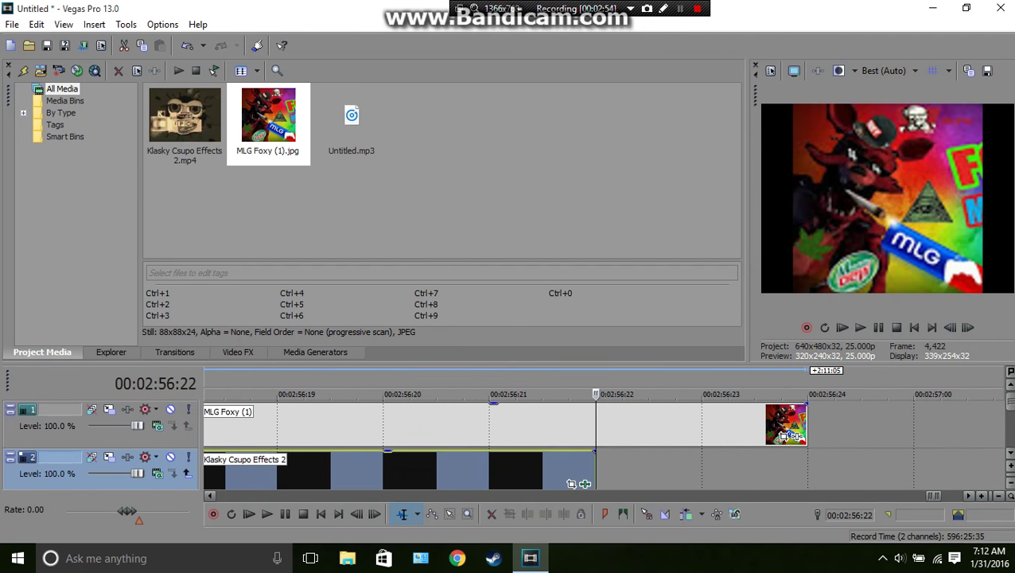
left_click(702, 429)
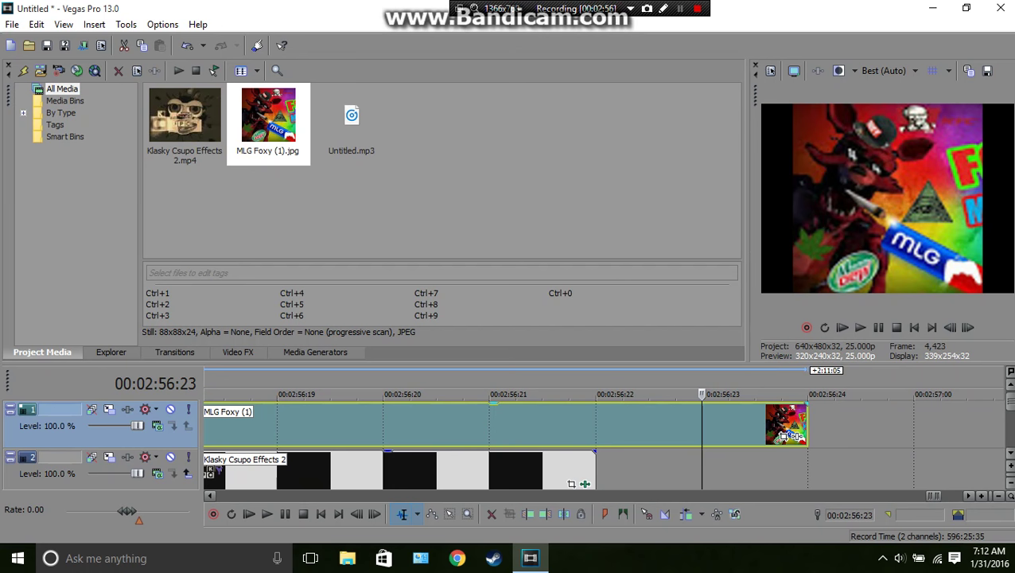
key("Left")
key("s")
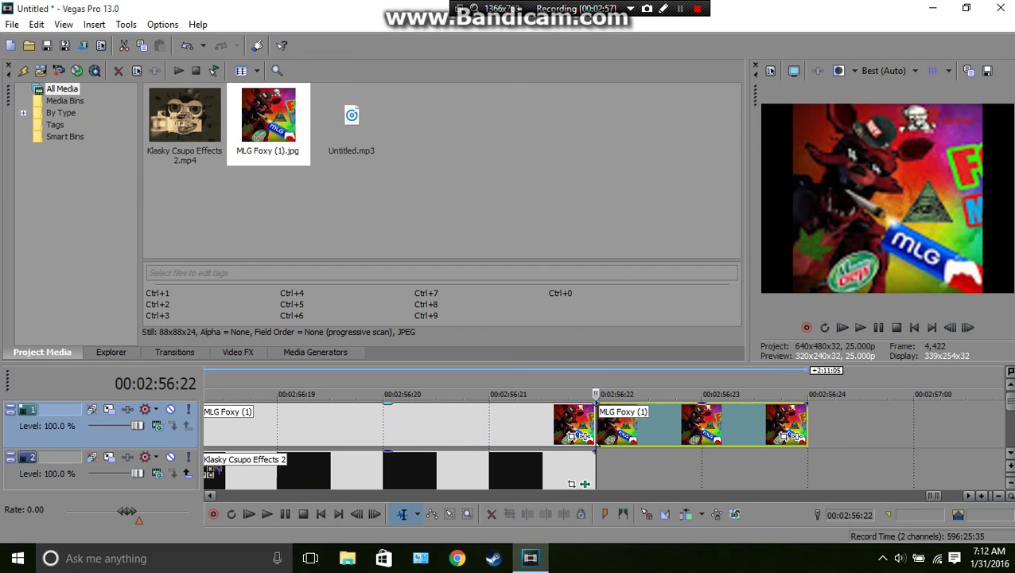
right_click(672, 425)
left_click(702, 222)
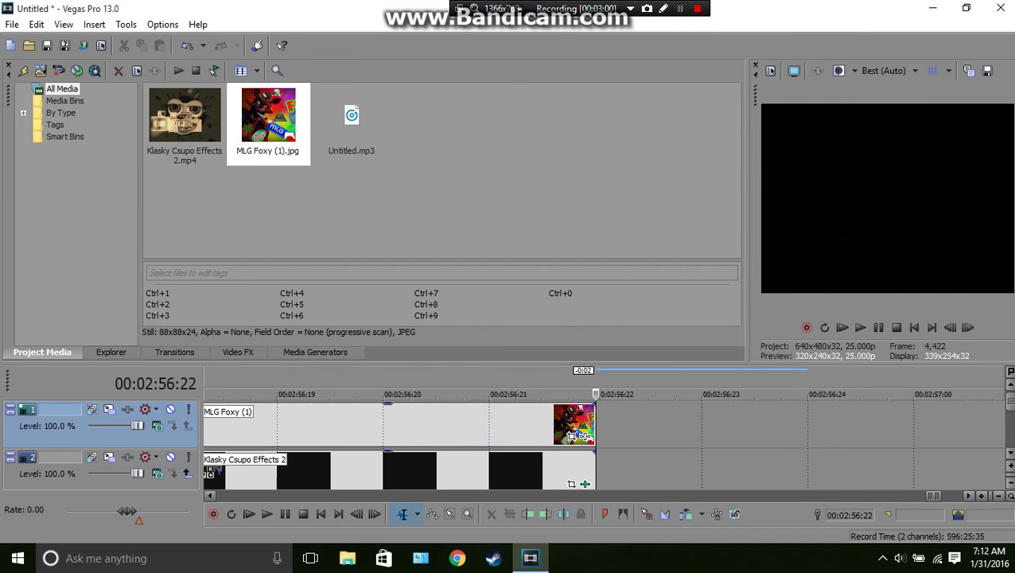
- Apply the Watermark preset to the MLG Foxy track's motion
left_click(109, 409)
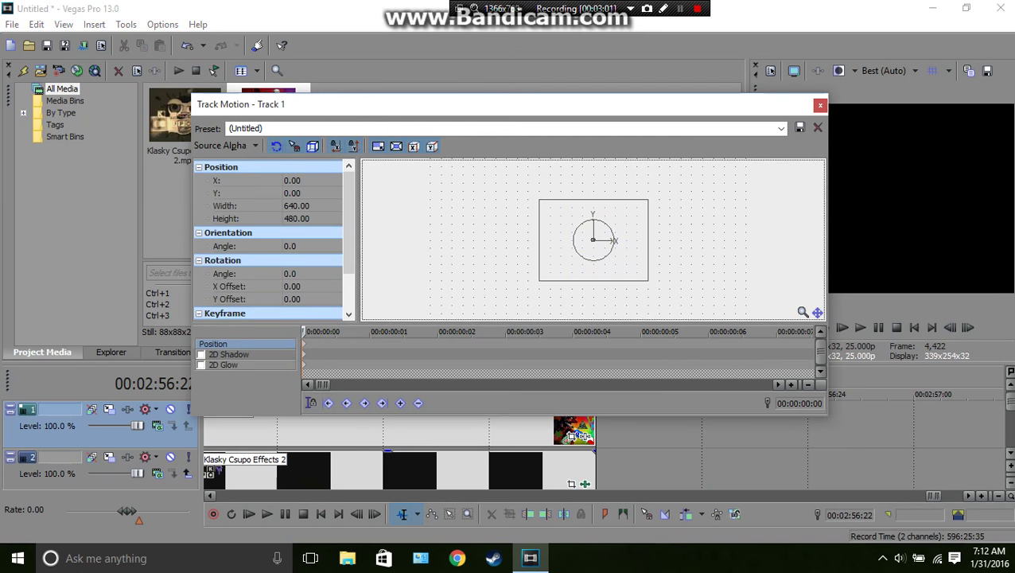
left_click(782, 128)
left_click(248, 191)
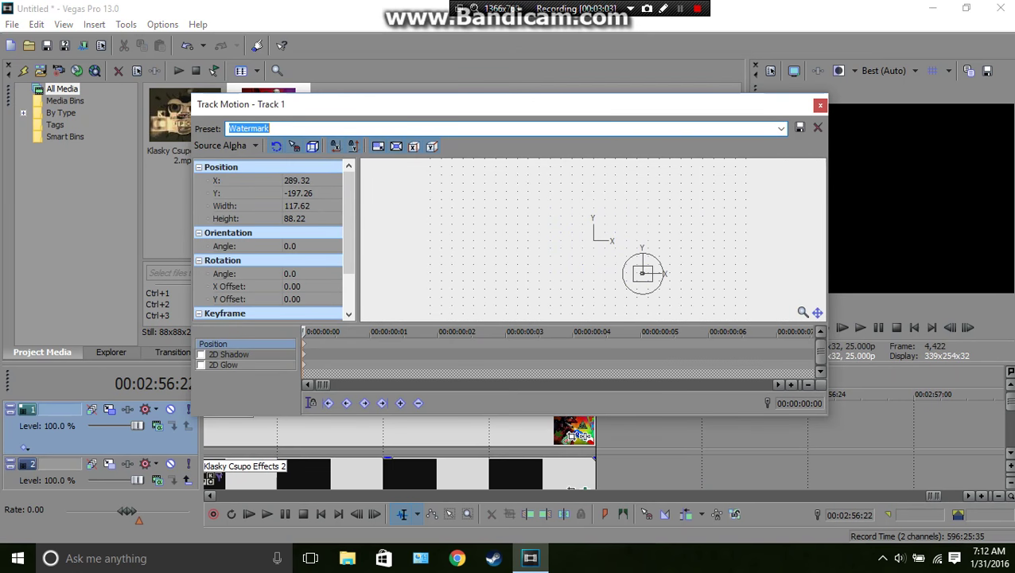
left_click(819, 104)
- Play the project from the start to check the watermark over the video, pausing after a few seconds
scroll(571, 435, "down", 3)
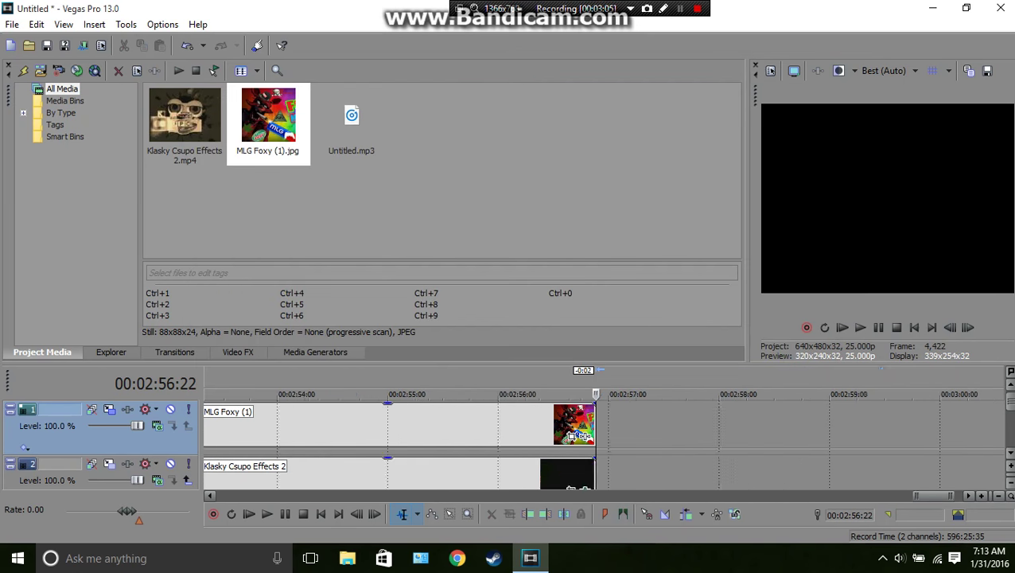
scroll(571, 435, "down", 3)
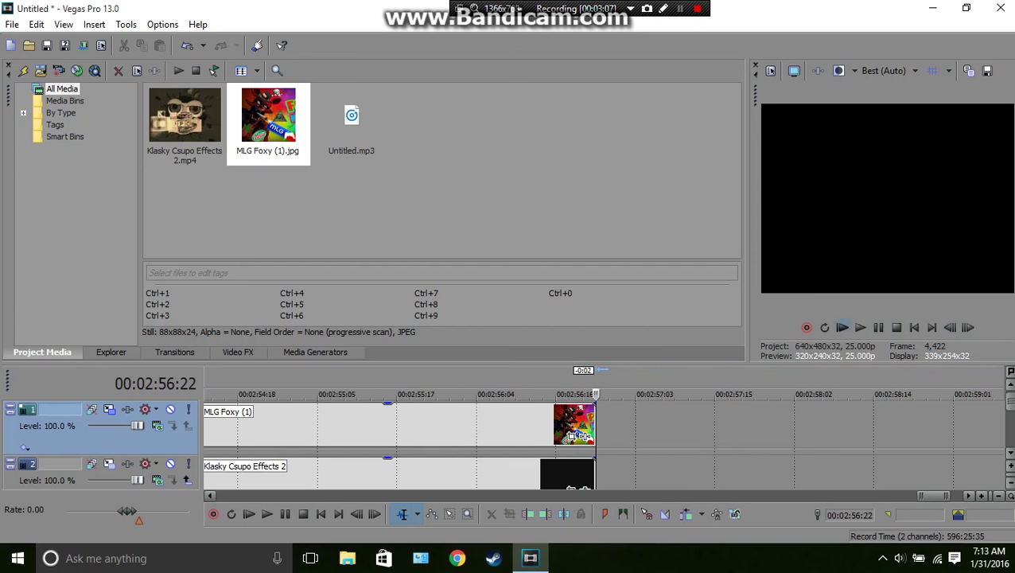
left_click(842, 327)
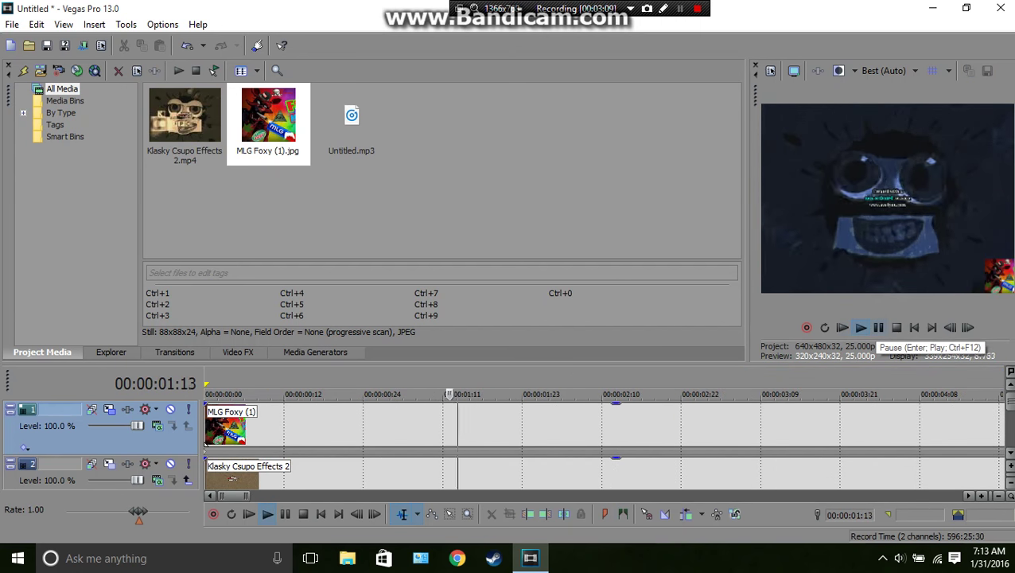
left_click(879, 327)
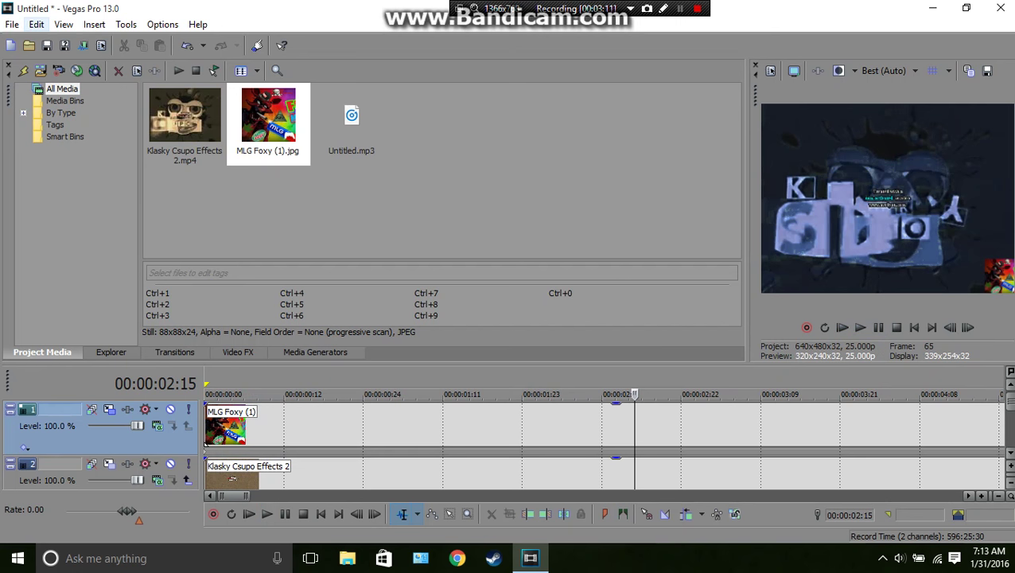
- Start a YouTube upload and enter the account username, the password and the title "Klasky Csupo Effects 2 is Malfunctioning"
left_click(12, 23)
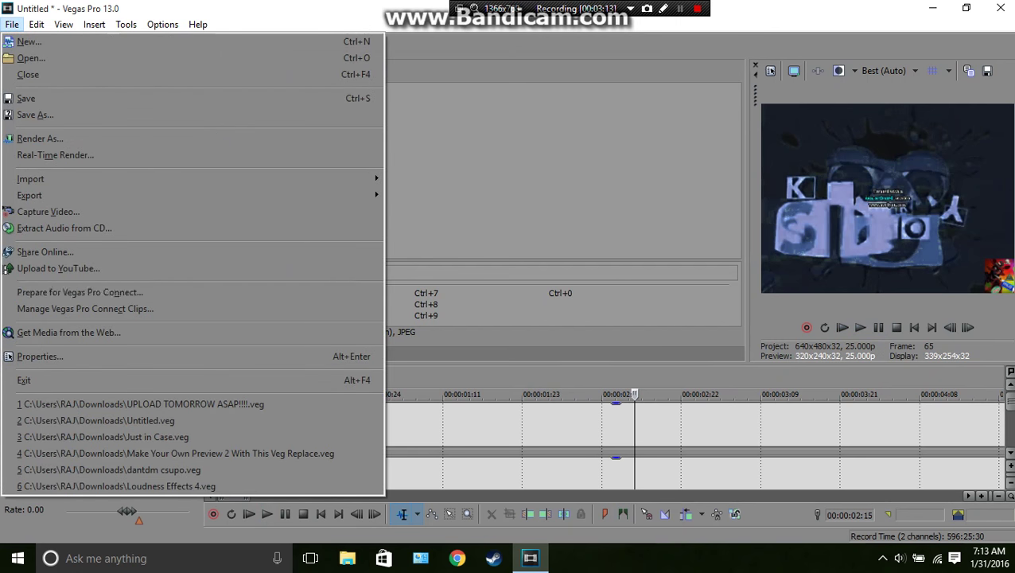
left_click(58, 268)
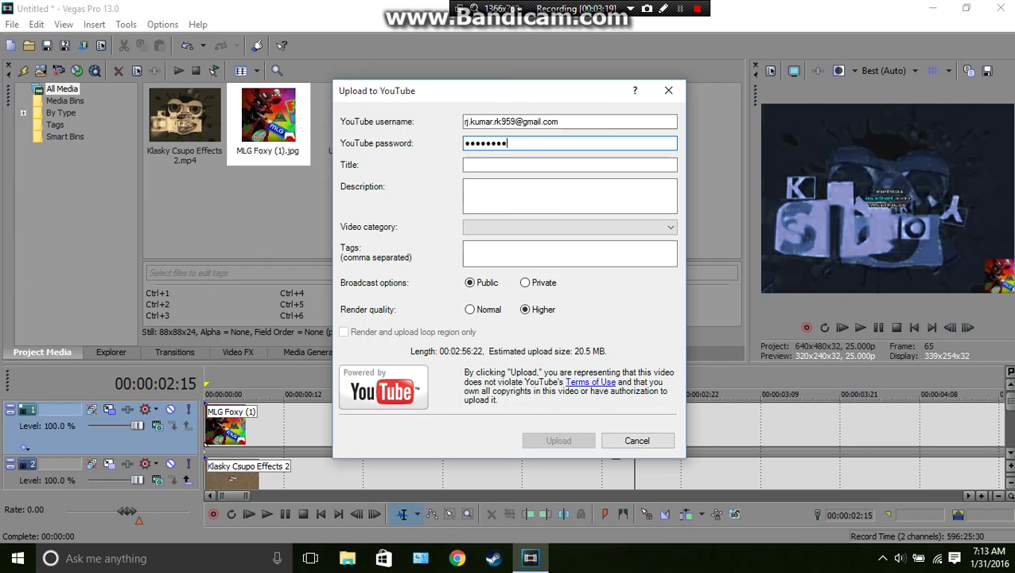
key("Tab")
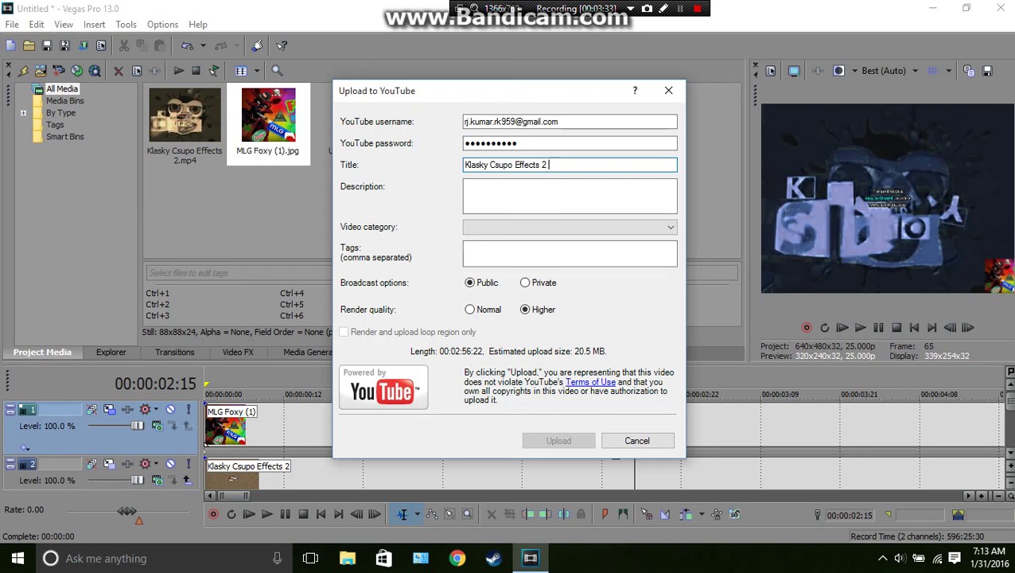
type("Malfi")
key("BackSpace")
type("unctioning")
left_click(457, 559)
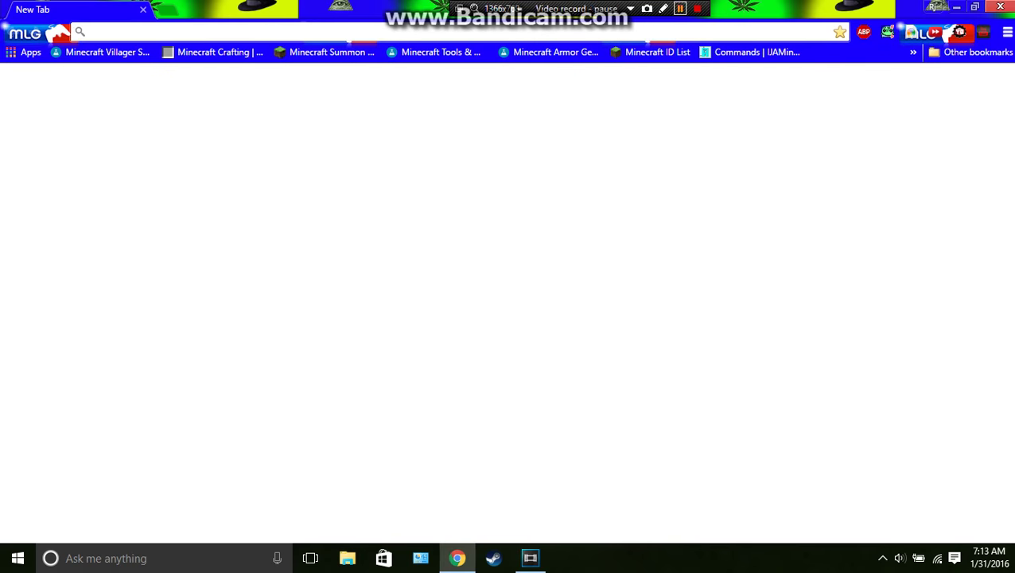
left_click(1003, 7)
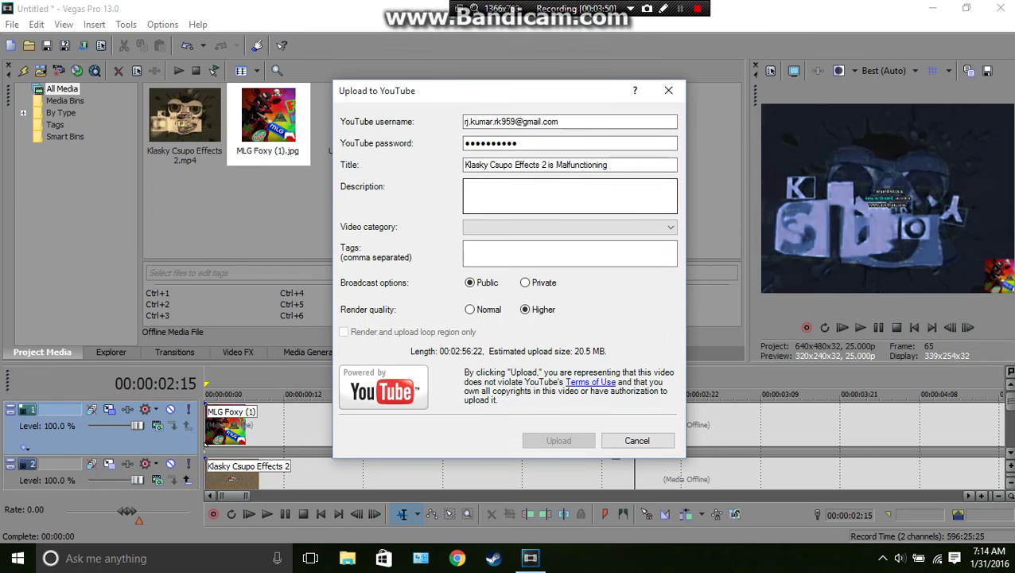
- Enter the description "I owe nothing." and set the video category to People & Blogs
left_click(570, 196)
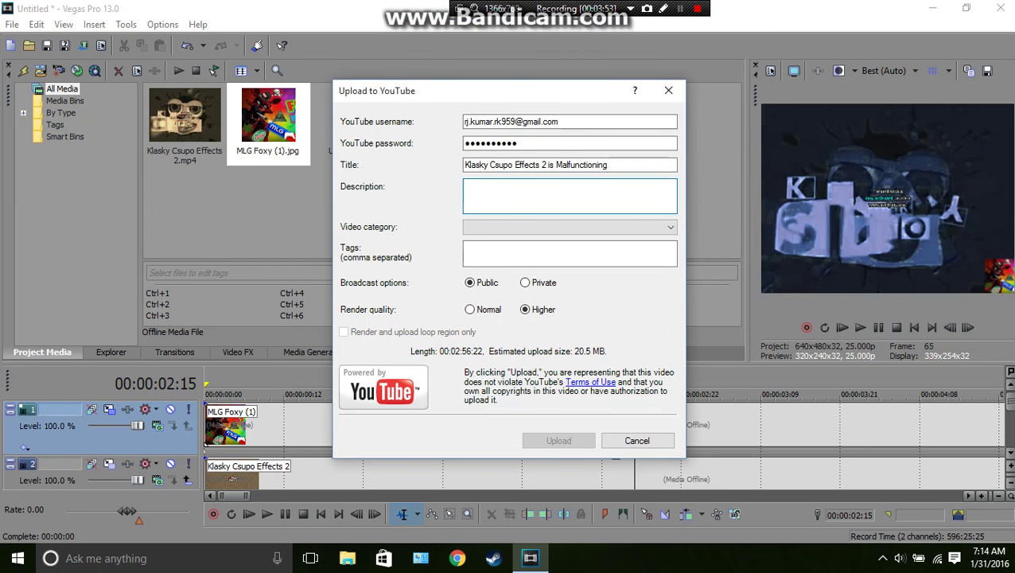
type("I owe nothing.")
left_click(570, 227)
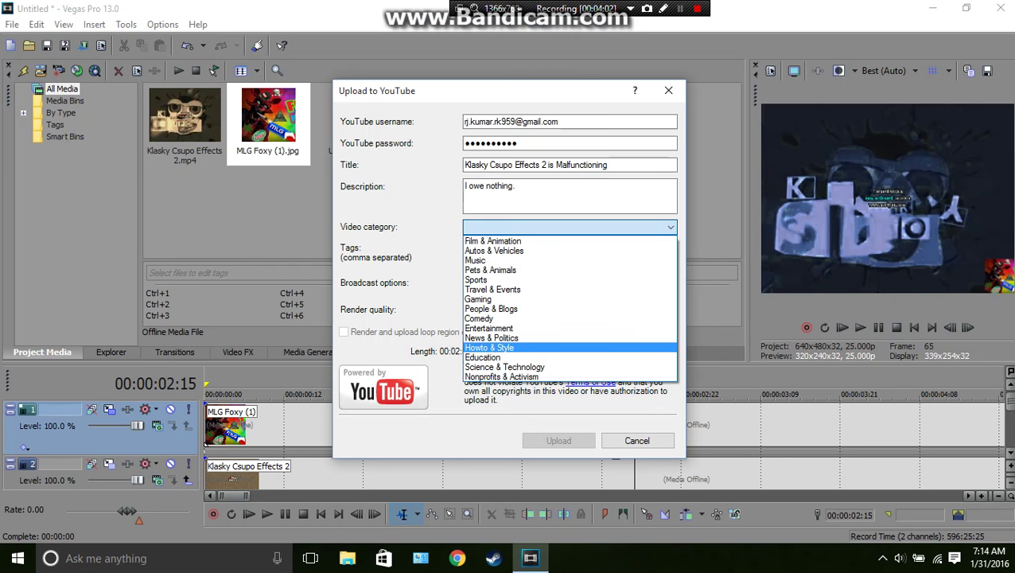
key("Up")
key("Up")
key("Up")
key("Up")
key("Return")
key("Tab")
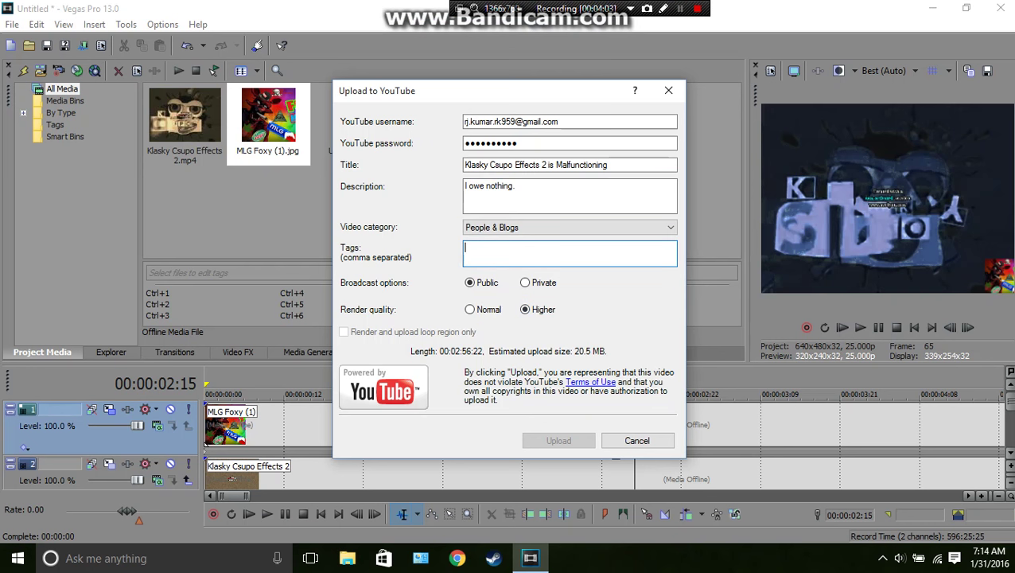
- Enter the tag "Klasky Csupo Effects 2" and submit the YouTube upload
type("Klas")
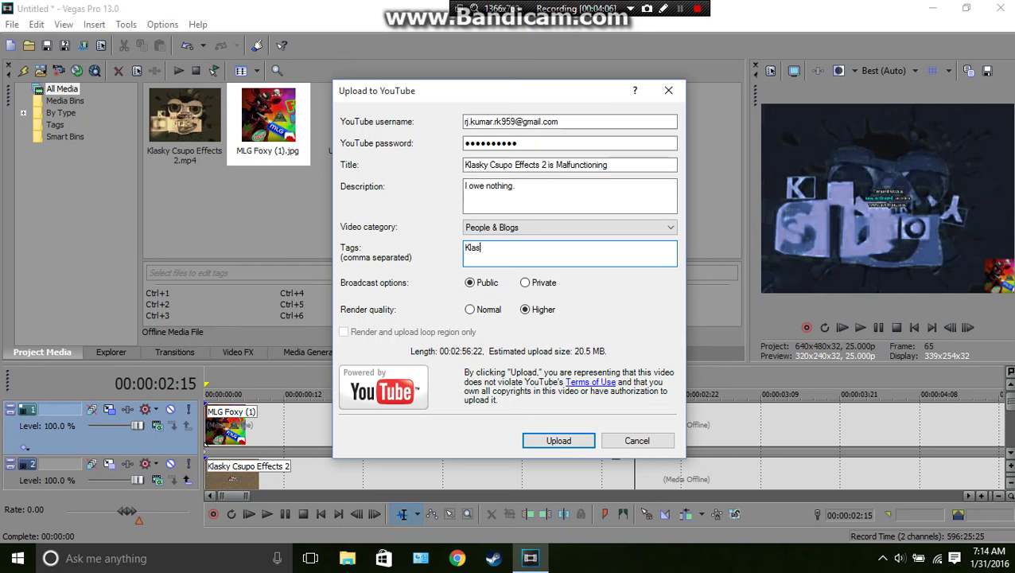
type("ky Csupo Effects 2")
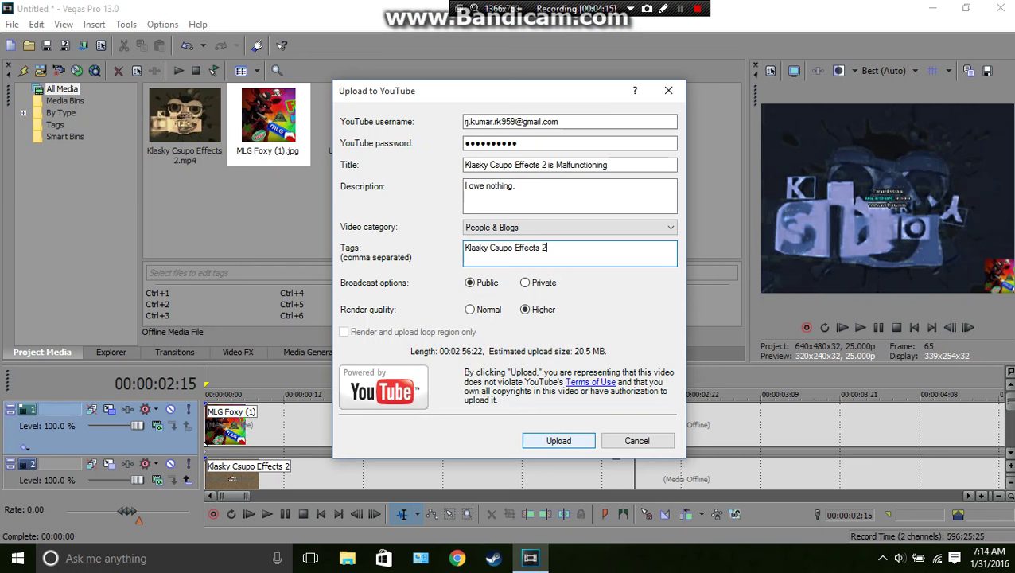
key("Return")
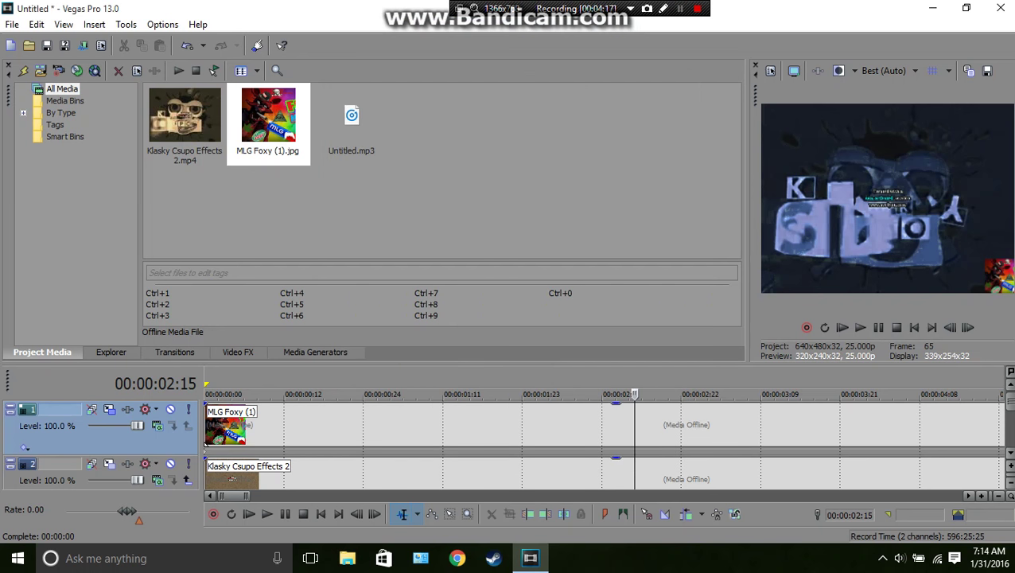